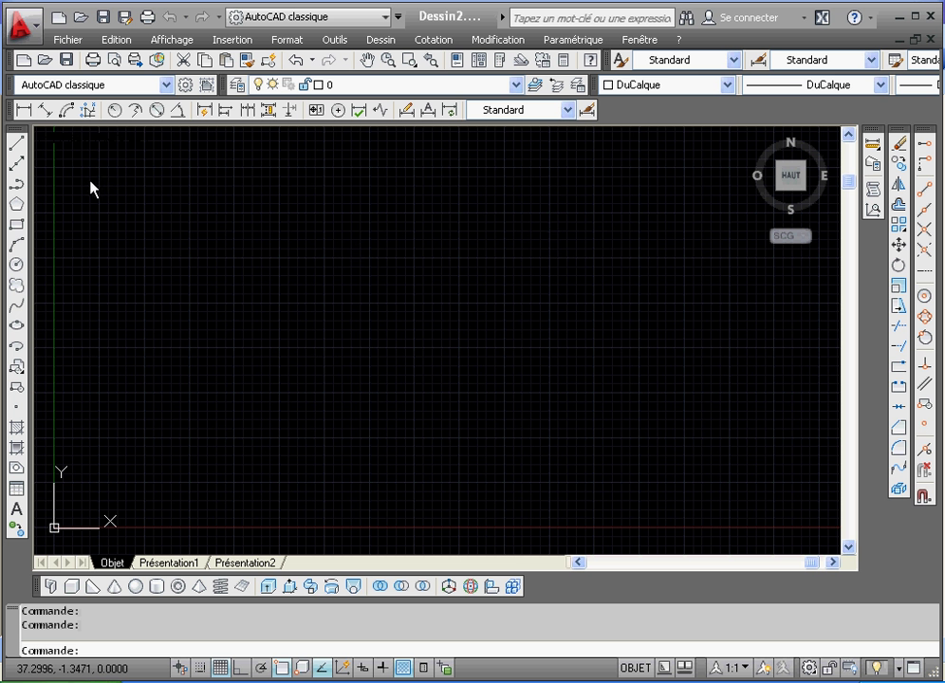
# - Draw a single diagonal line rising across the left half of the drawing, ending at about (17.06, 18.46)
pyautogui.click(18, 149)
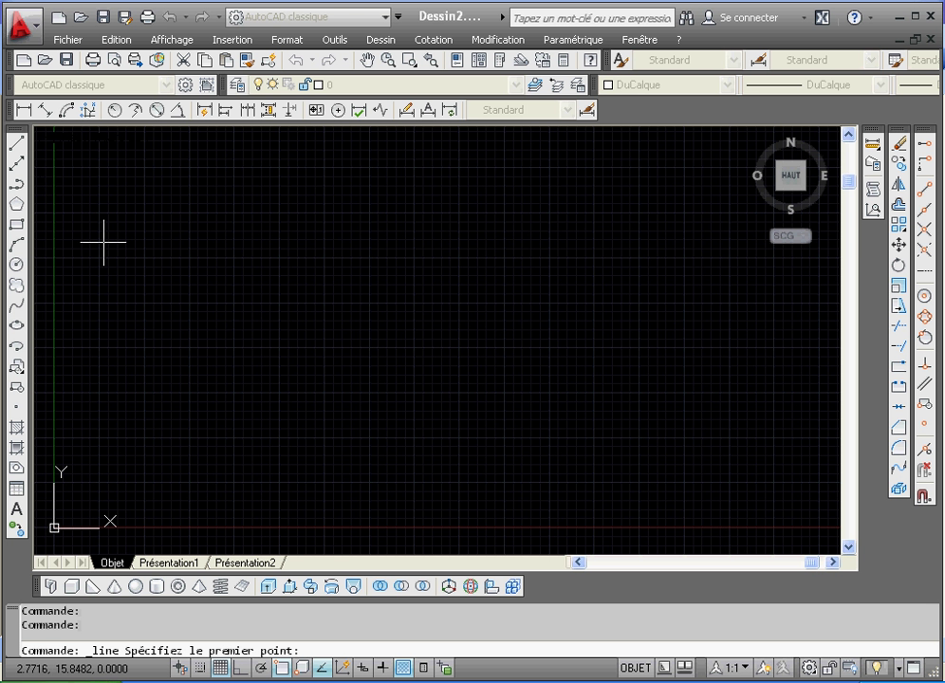
pyautogui.click(107, 377)
pyautogui.click(361, 196)
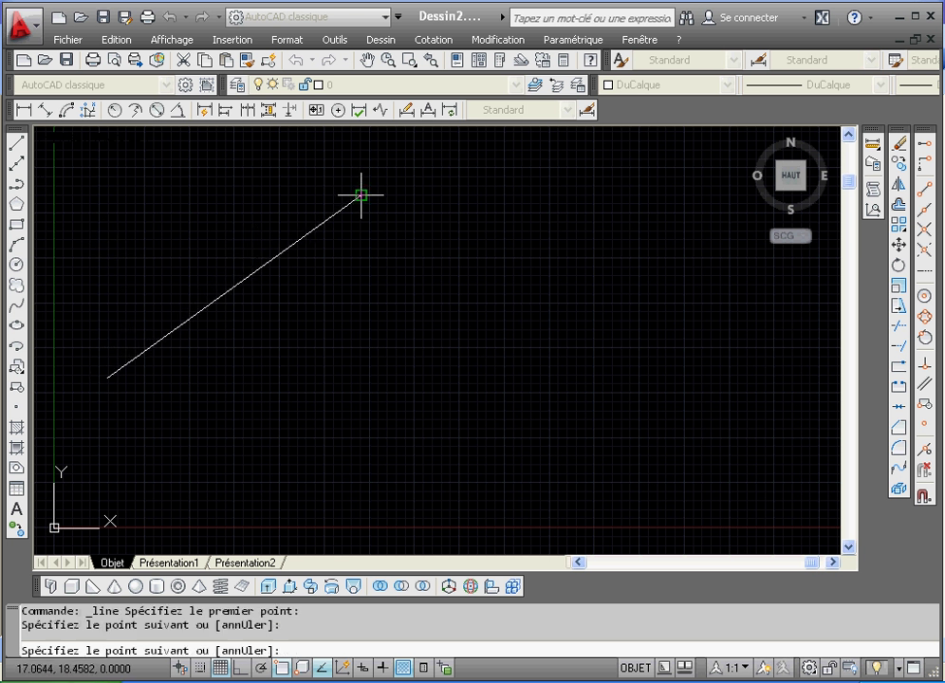
pyautogui.rightClick(362, 198)
pyautogui.click(370, 207)
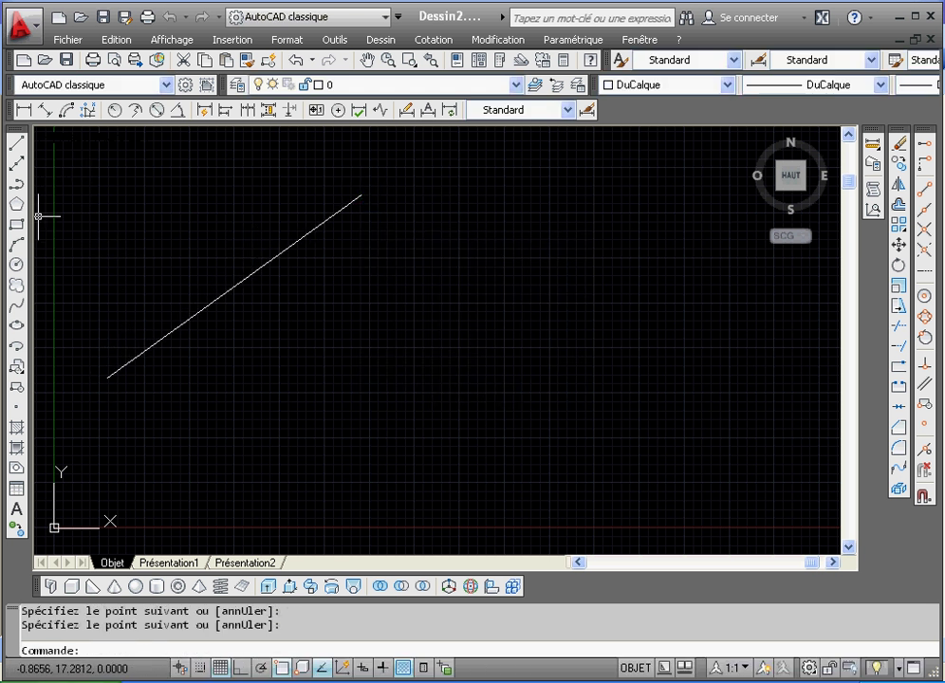
# - Draw a large three-point arc to the right of the diagonal line, bulging up and to the right
pyautogui.click(17, 244)
pyautogui.click(528, 247)
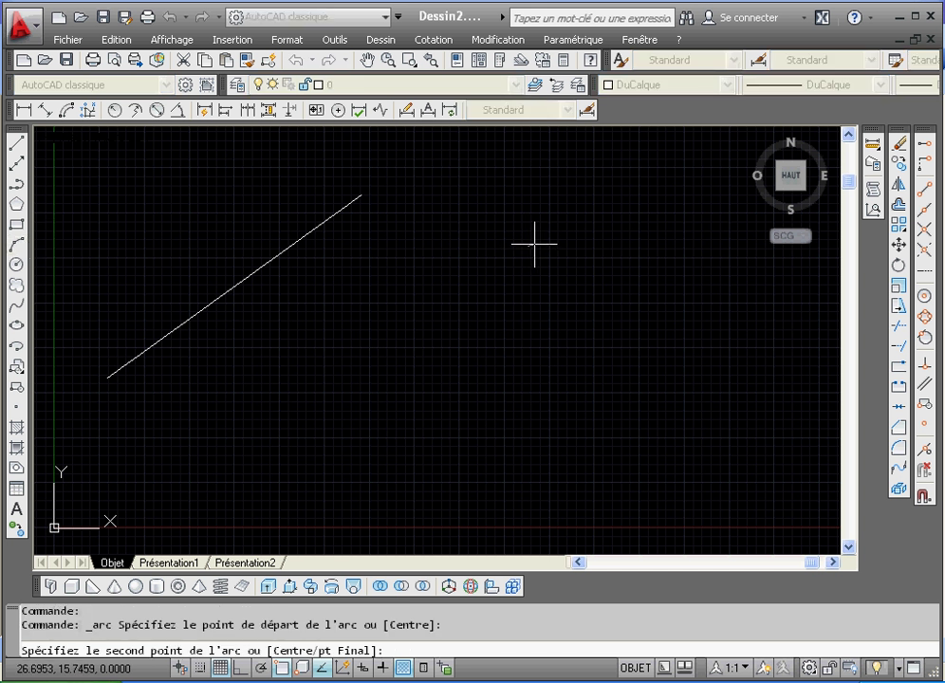
pyautogui.click(686, 250)
pyautogui.click(693, 427)
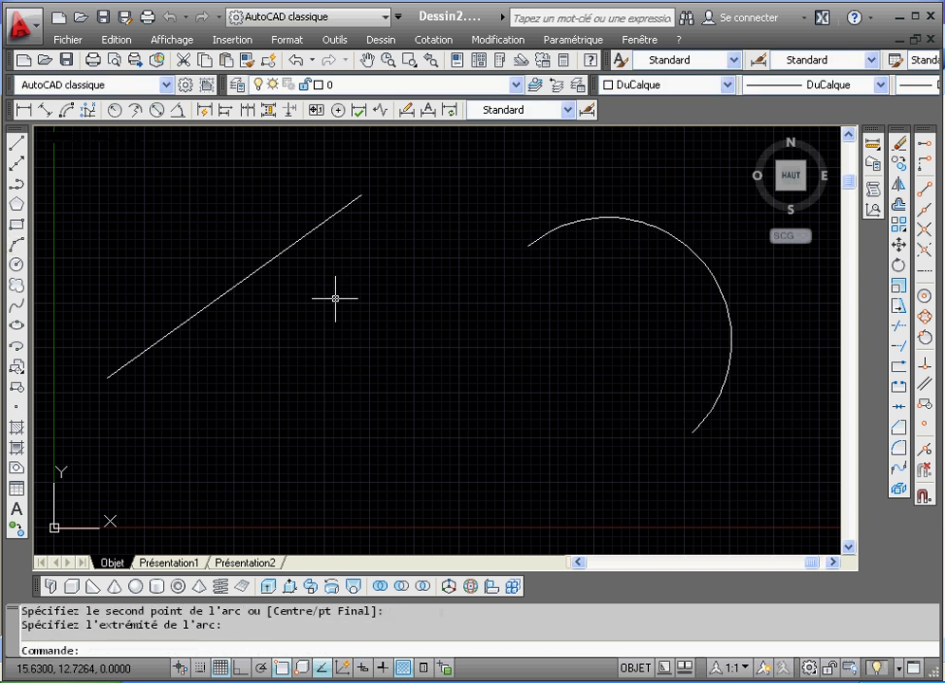
# - Place a point between the line and the arc, and set the point style to a plus-shaped cross
pyautogui.click(16, 407)
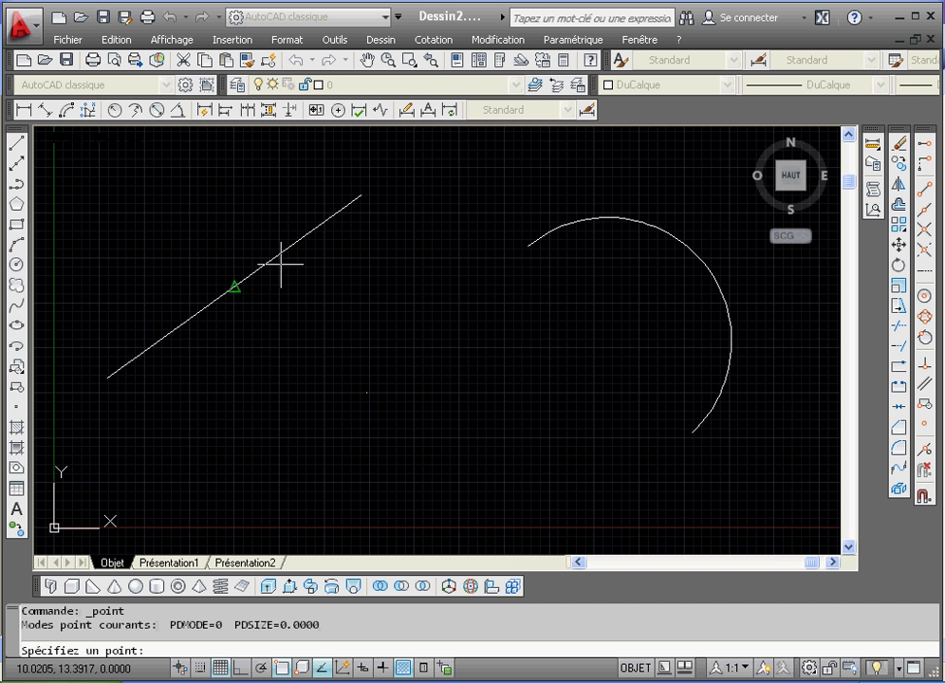
pyautogui.click(290, 40)
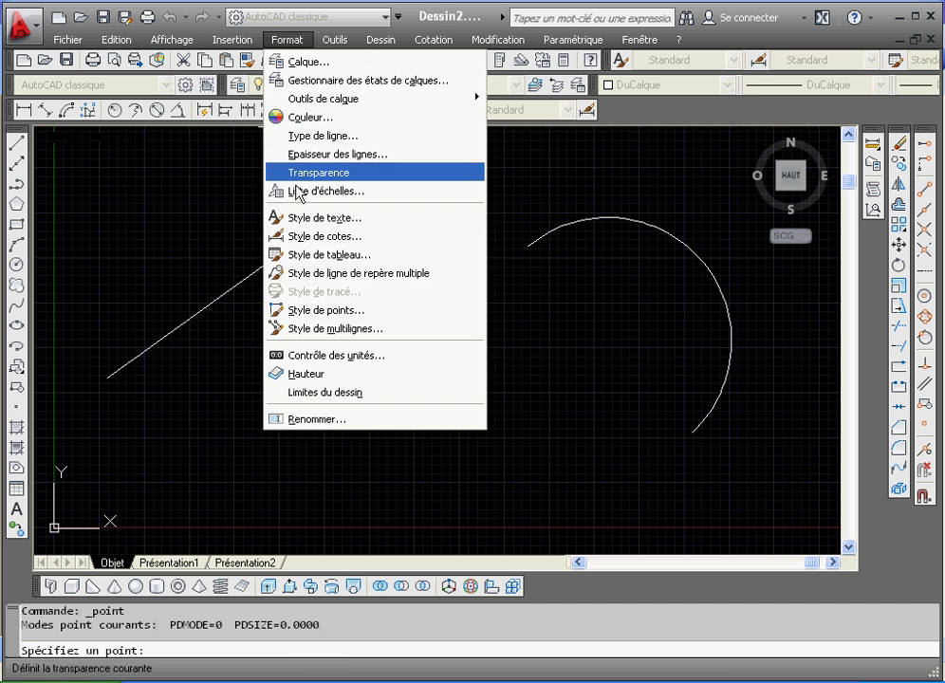
pyautogui.click(304, 40)
pyautogui.click(304, 40)
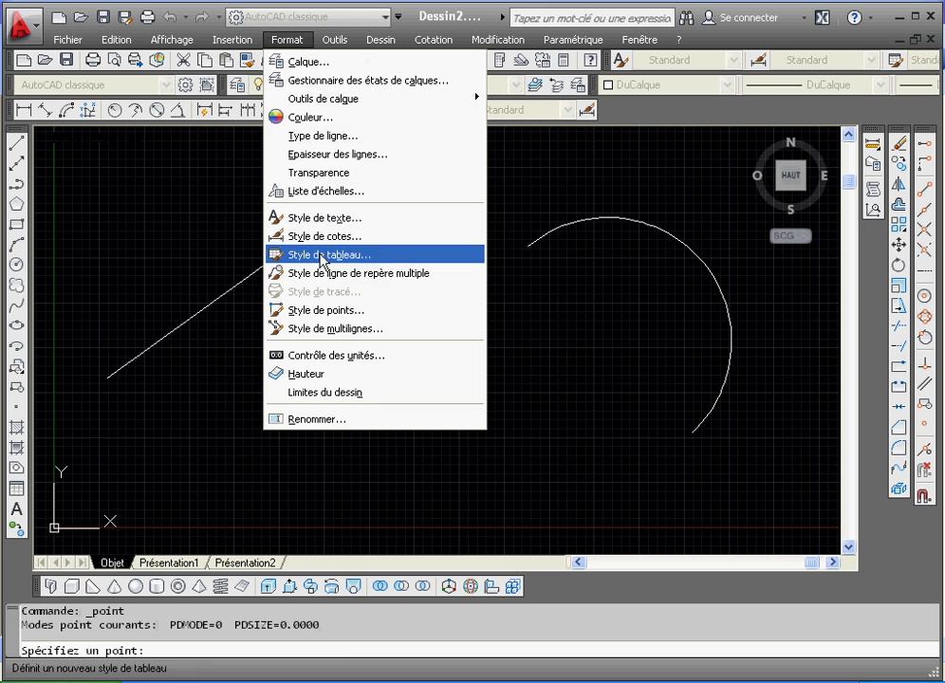
pyautogui.click(304, 310)
pyautogui.click(482, 225)
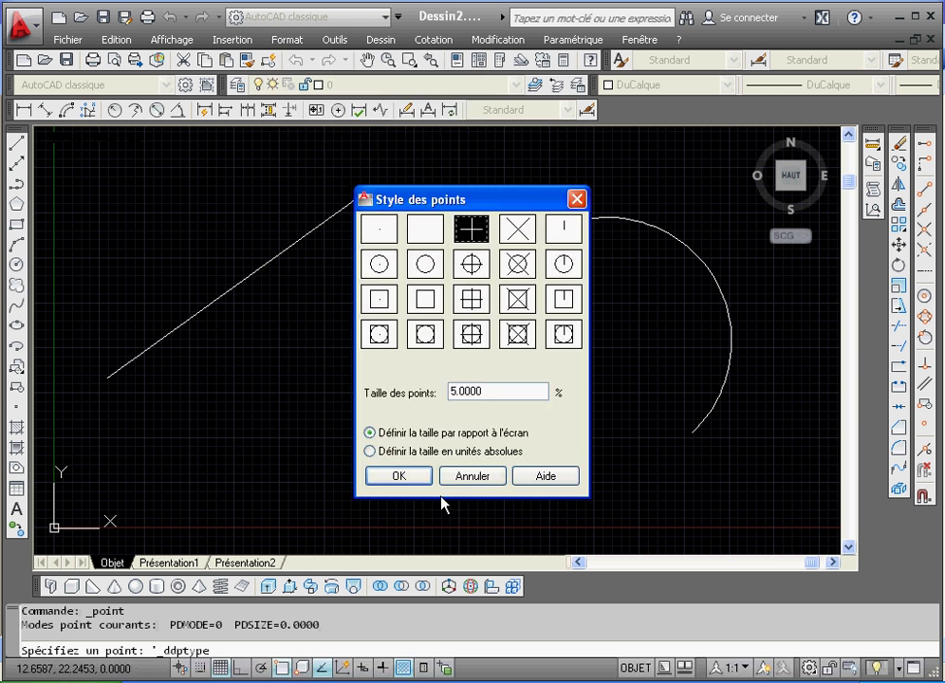
pyautogui.click(410, 477)
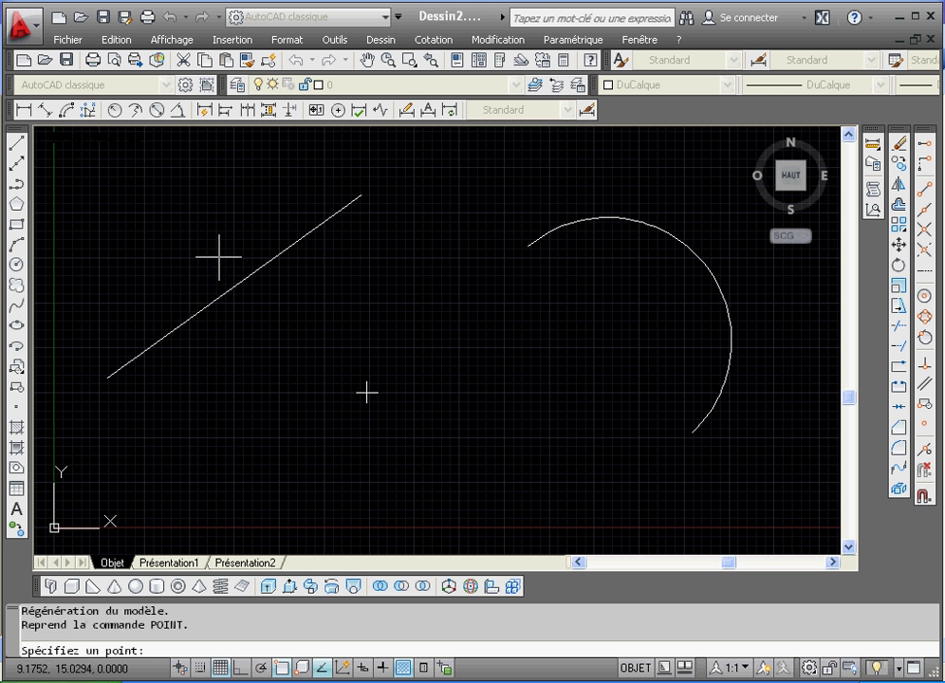
pyautogui.click(607, 342)
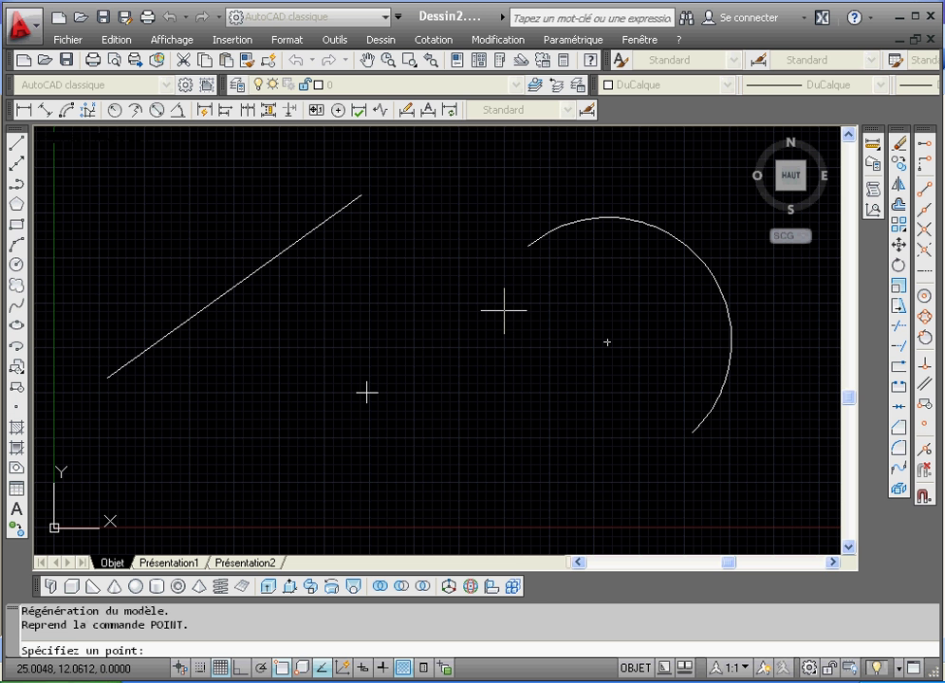
pyautogui.press('Escape')
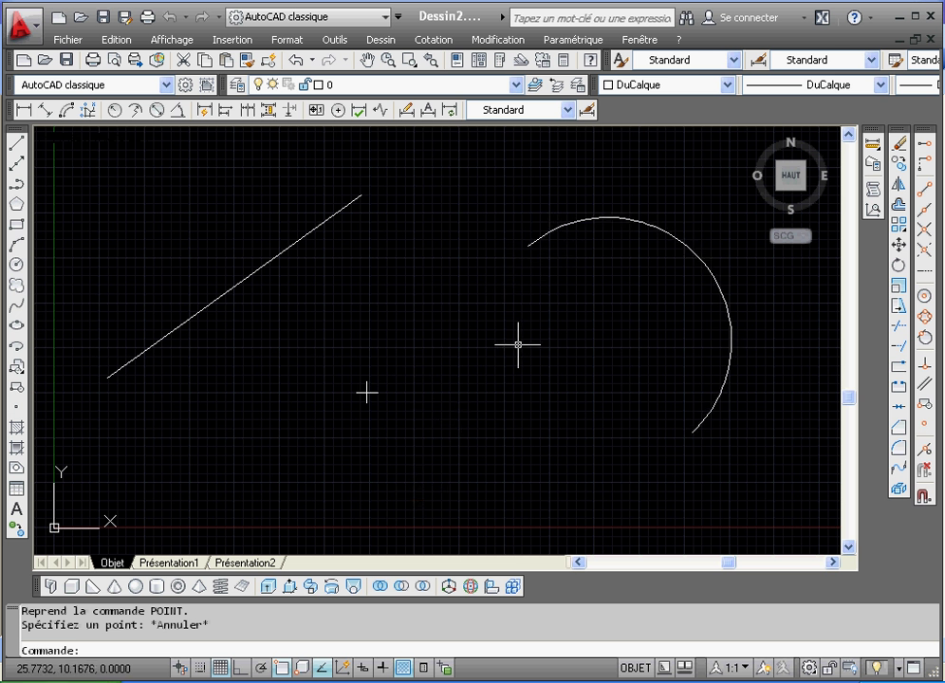
# - Erase the line, the arc and the point together
pyautogui.click(634, 164)
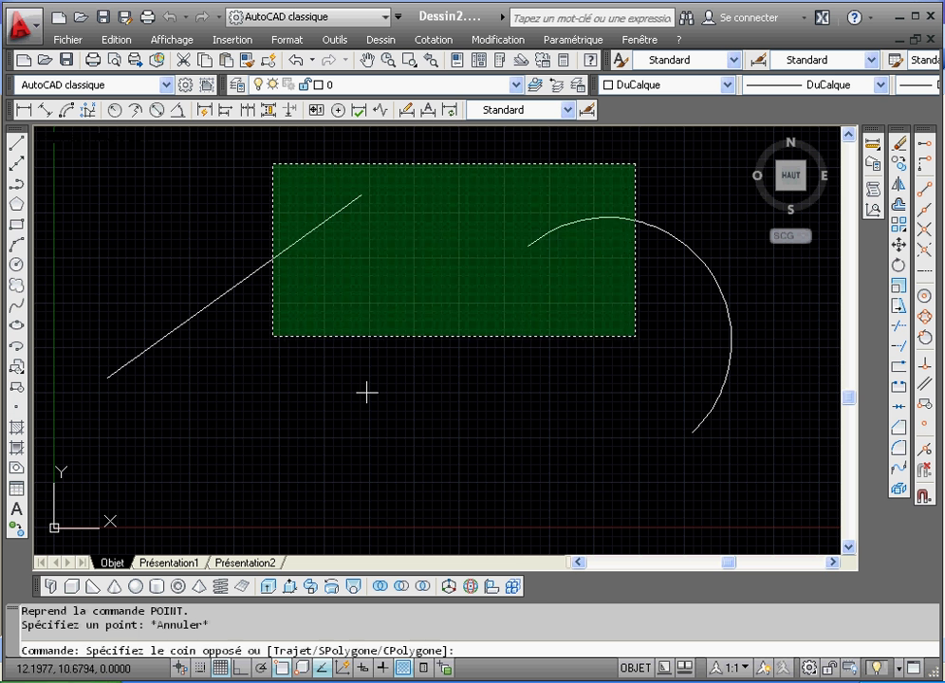
pyautogui.click(200, 428)
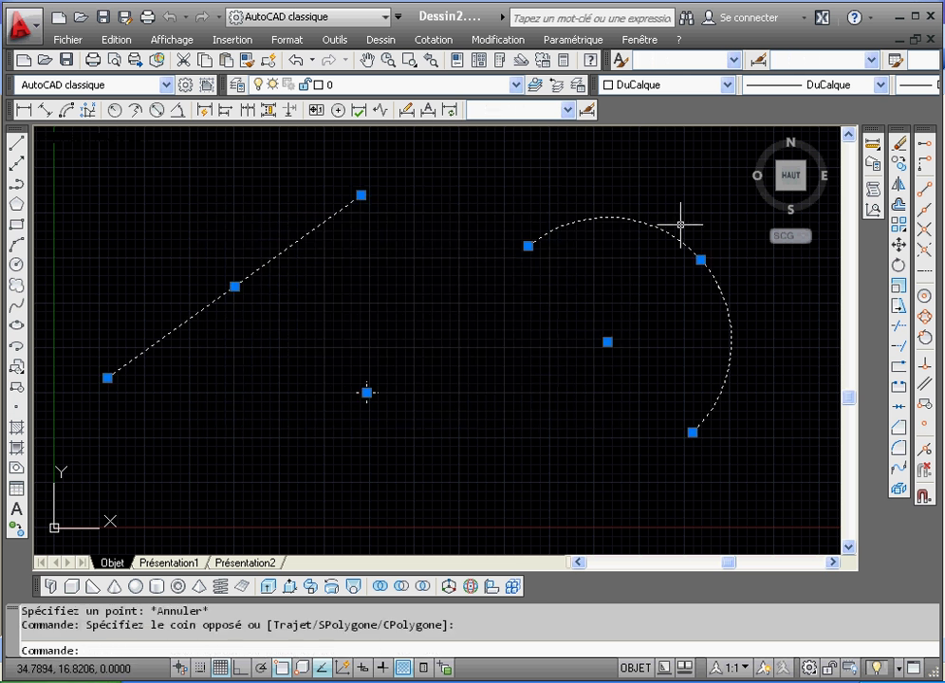
pyautogui.click(901, 148)
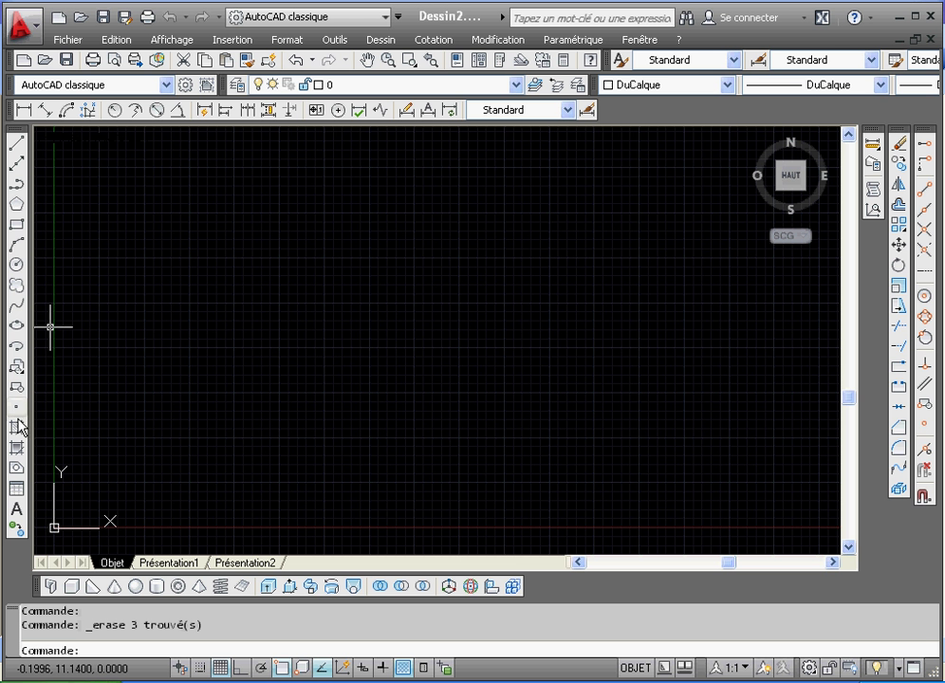
# - Switch to the drawing car.dwg and try entering the coordinates 4000,300 without an active drawing command
pyautogui.click(640, 40)
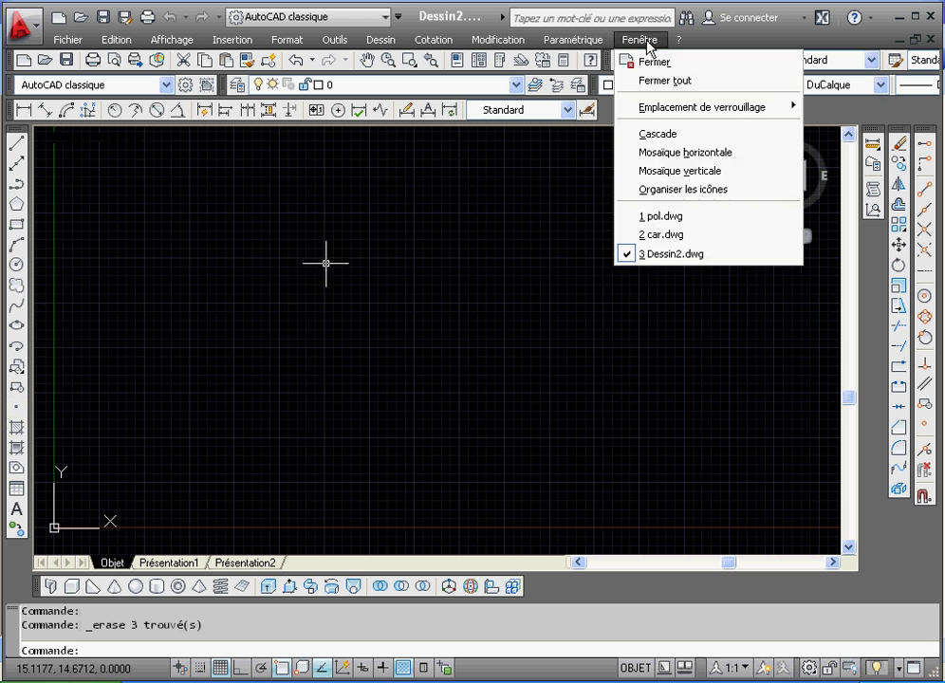
pyautogui.click(662, 235)
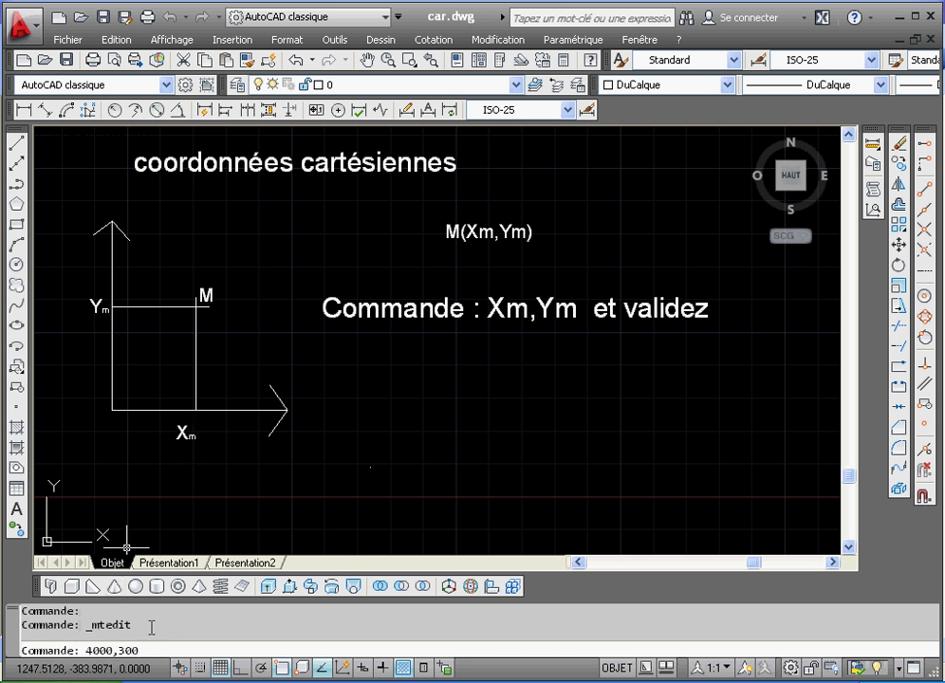
pyautogui.press('Return')
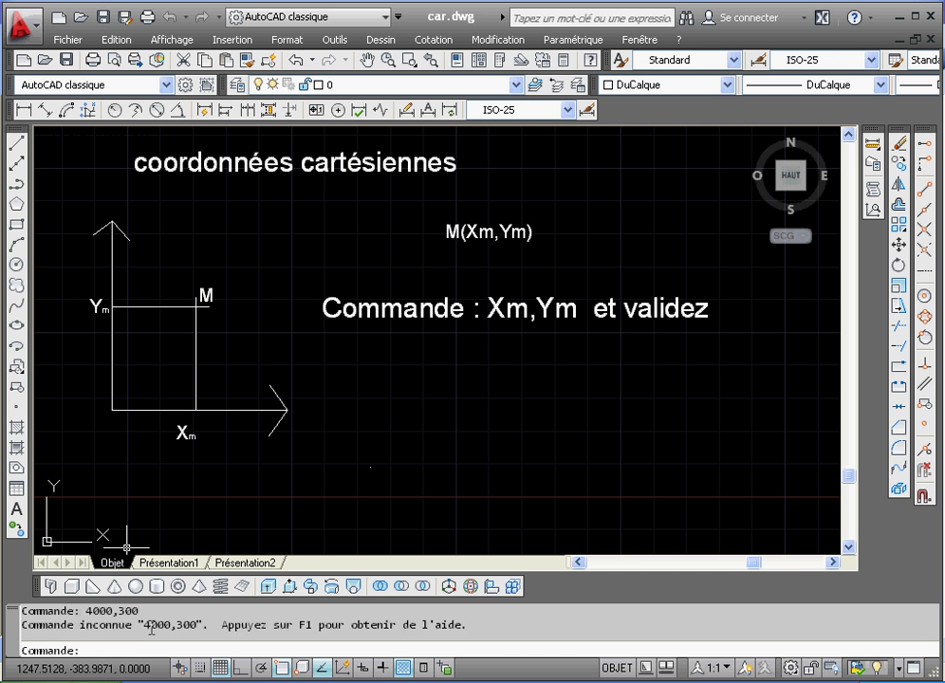
pyautogui.click(370, 465)
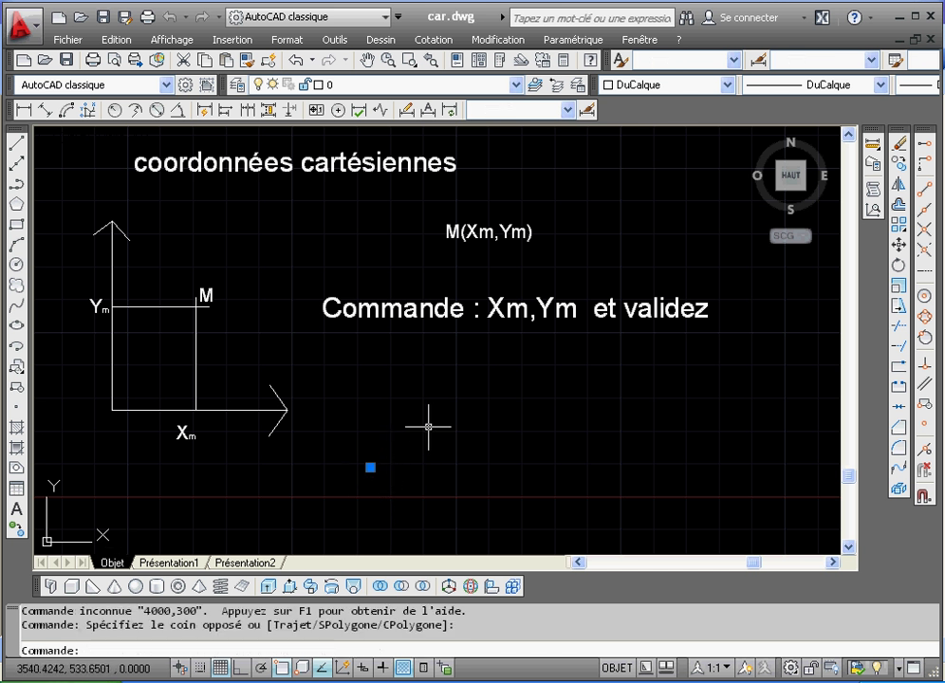
pyautogui.press('Escape')
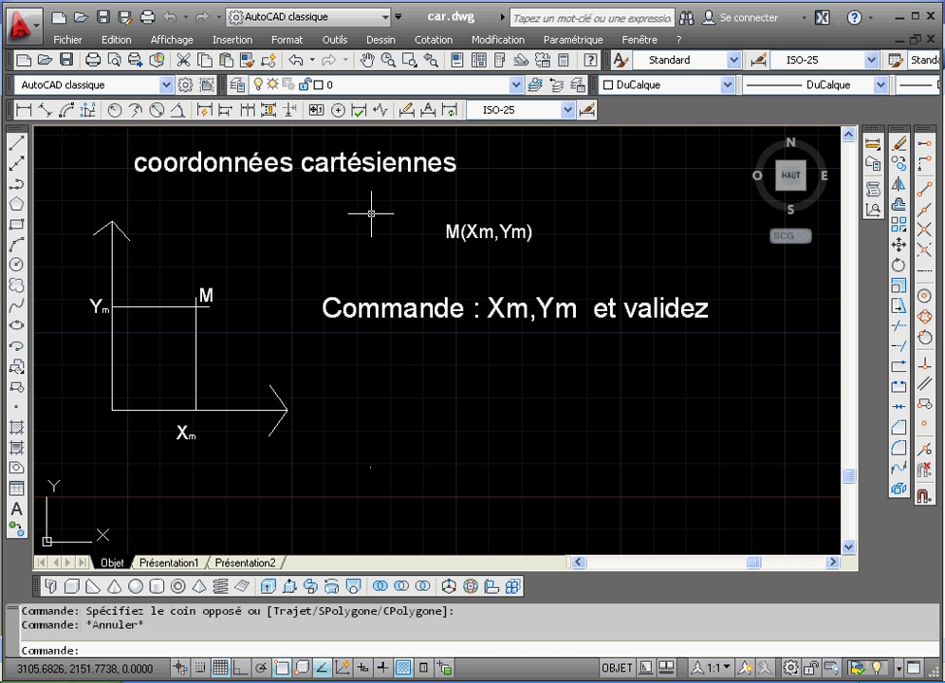
# - Set the point style in car.dwg to a plus-shaped cross
pyautogui.click(288, 39)
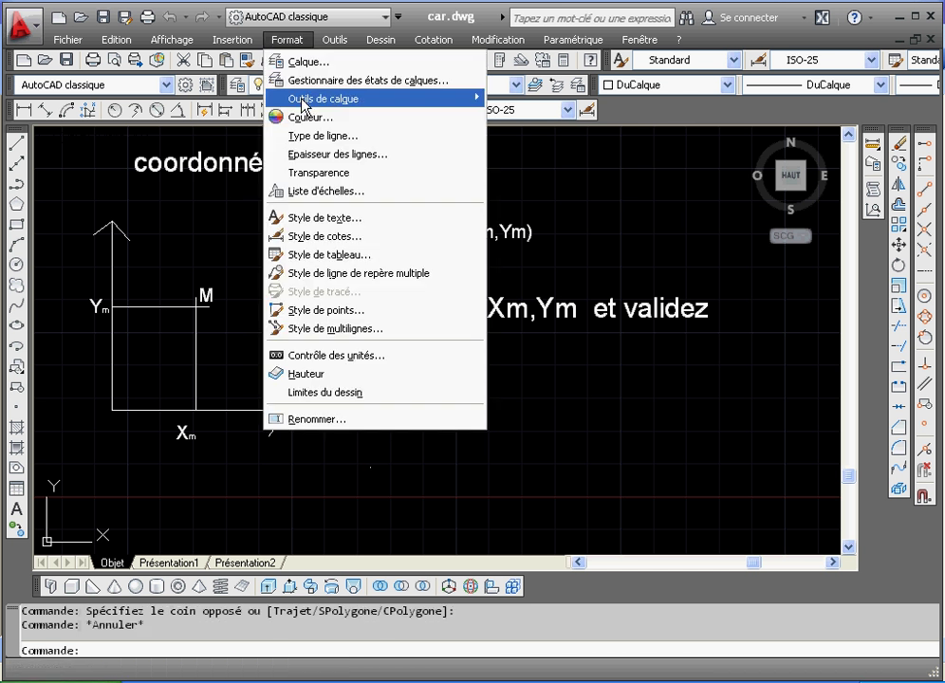
pyautogui.click(321, 314)
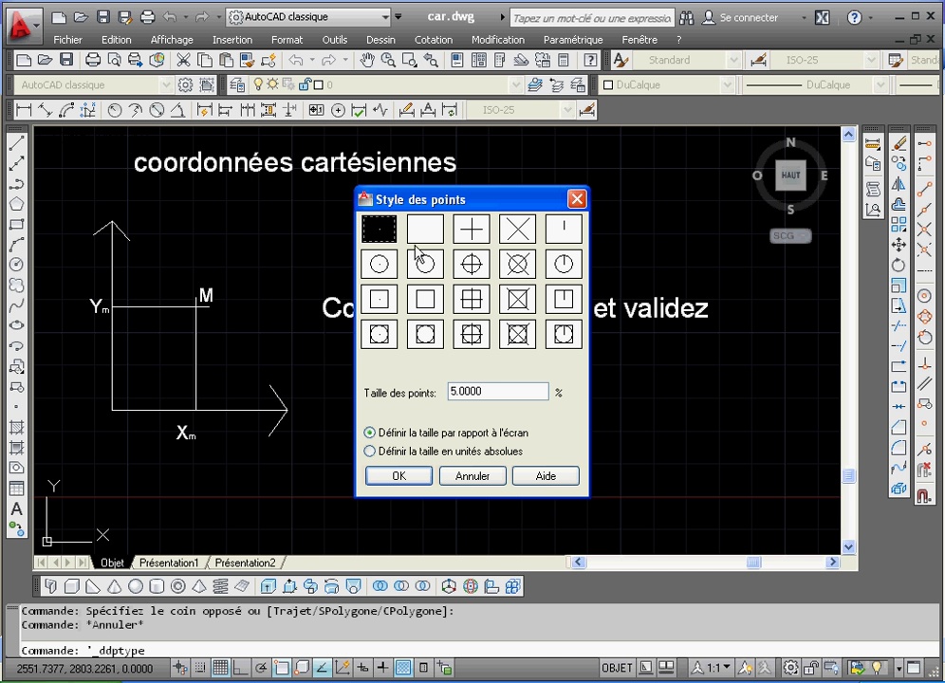
pyautogui.click(475, 230)
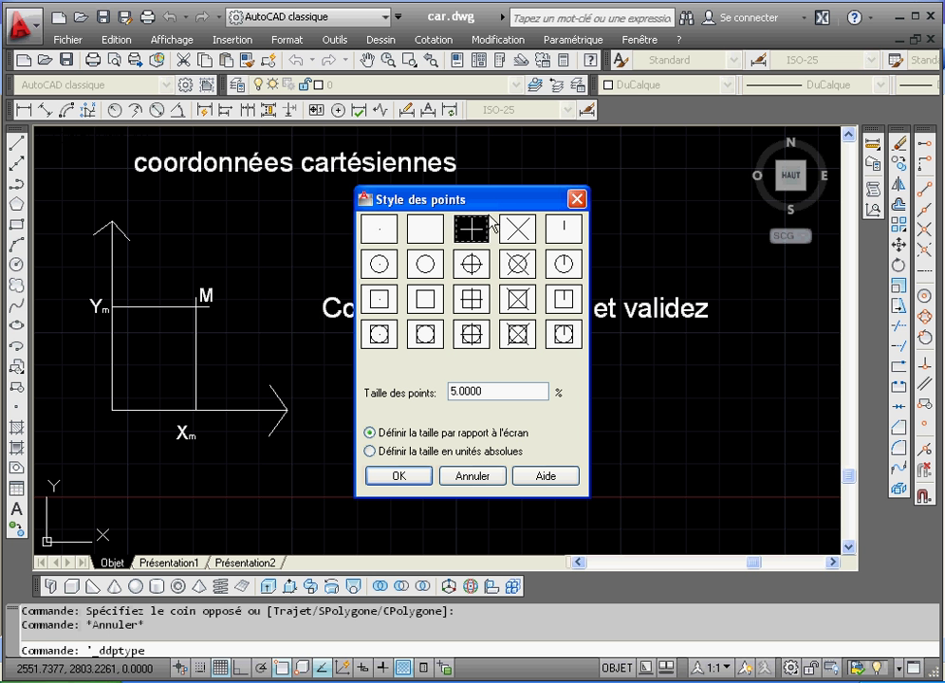
pyautogui.click(400, 476)
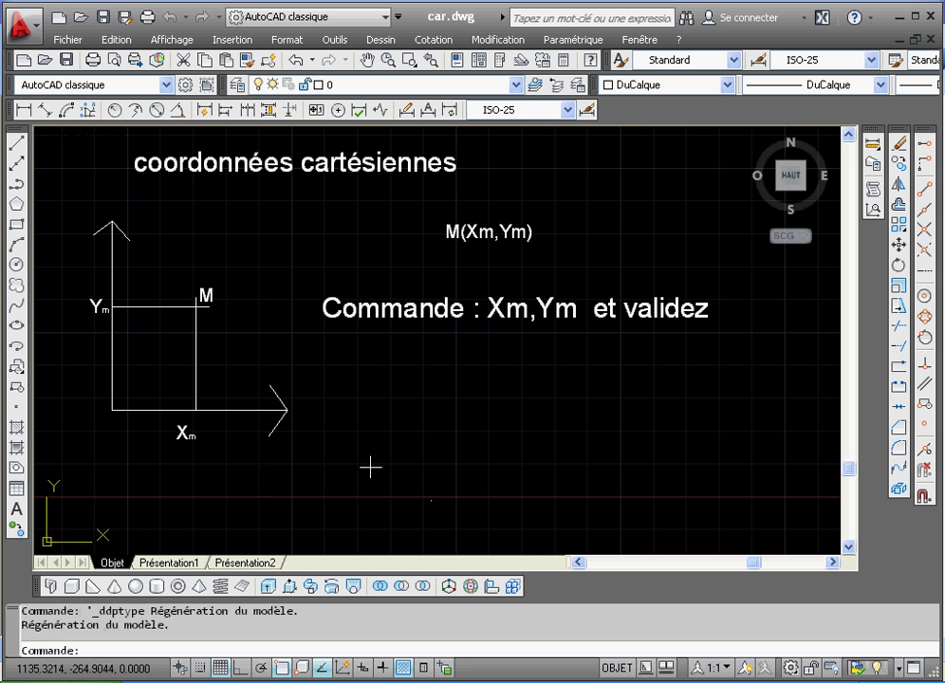
# - Add a point below the Cartesian coordinates explanation by entering its X,Y coordinates in the Point command
pyautogui.click(17, 408)
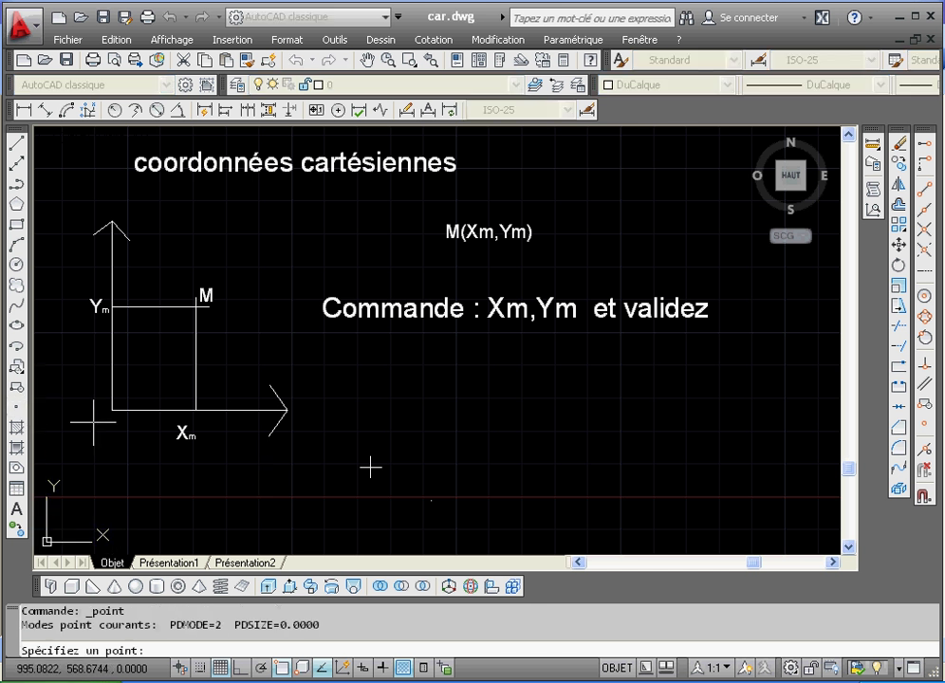
pyautogui.press('F6')
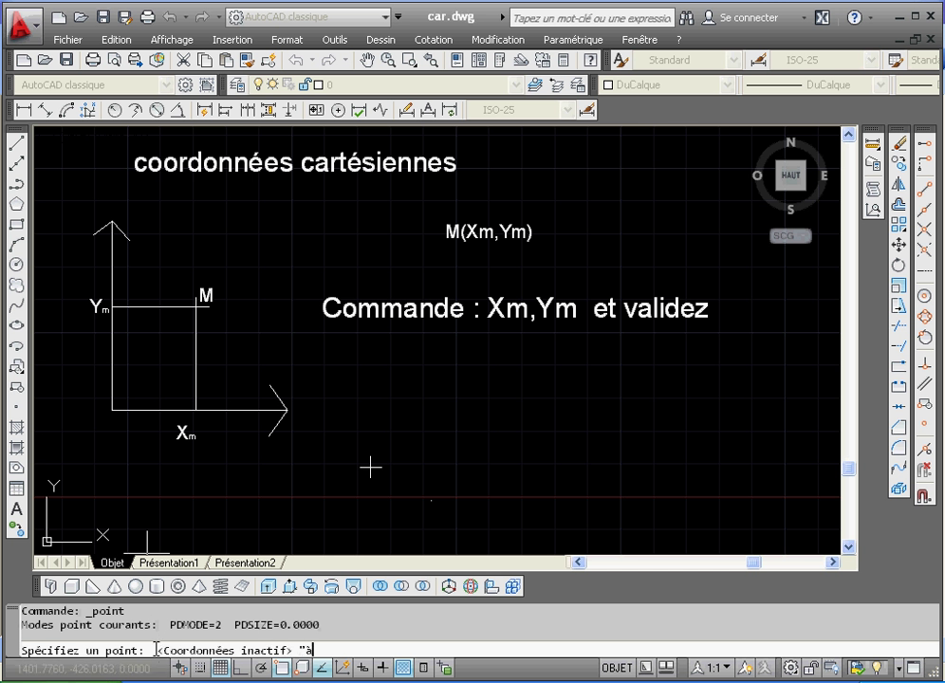
pyautogui.press('BackSpace')
pyautogui.press('Return')
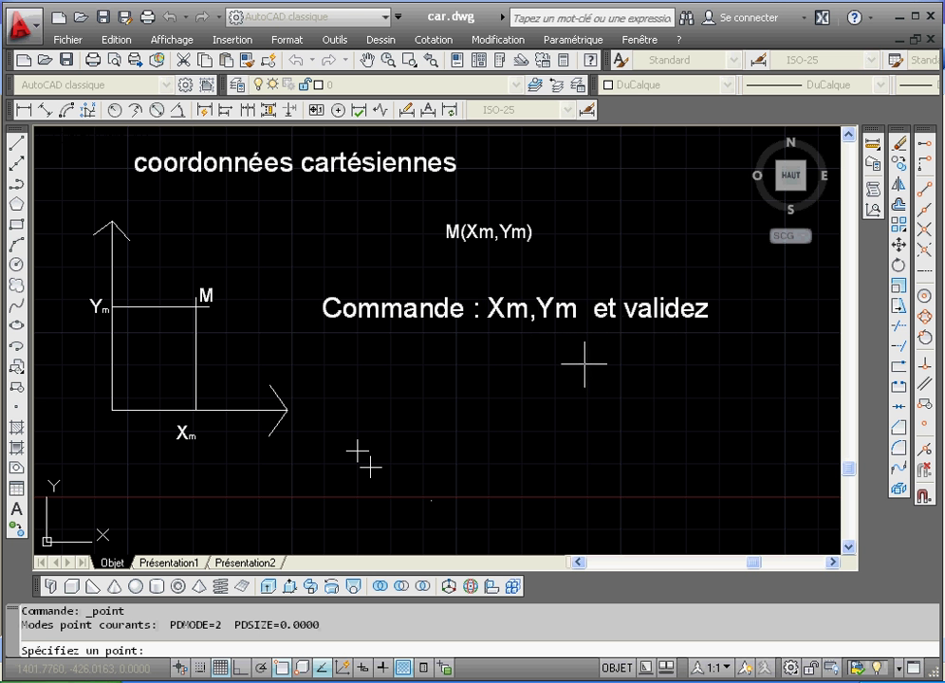
pyautogui.press('Escape')
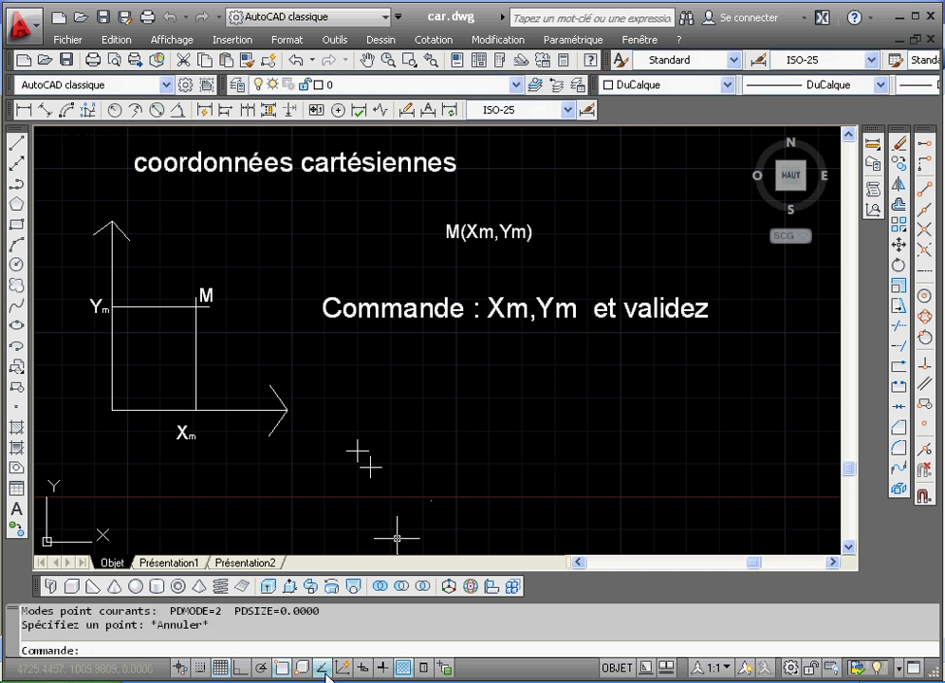
# - Switch to the Word document and, at 150% zoom, examine the rectangle exercise's corner coordinates A to D and its numbered Line command instructions
pyautogui.hotkey('alt', 'Tab')
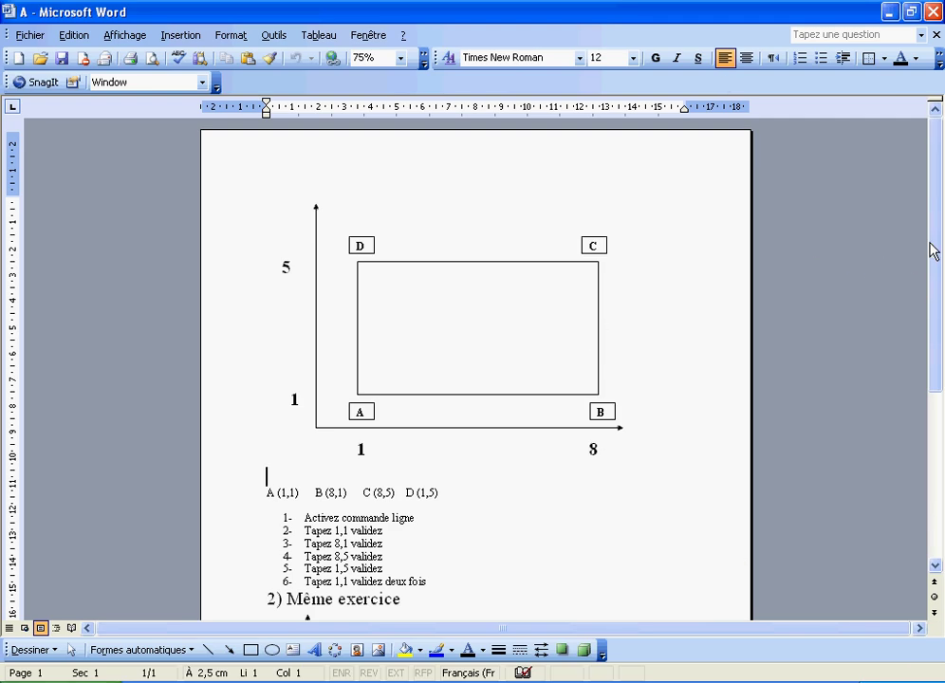
pyautogui.moveTo(932, 240); pyautogui.dragTo(939, 264)
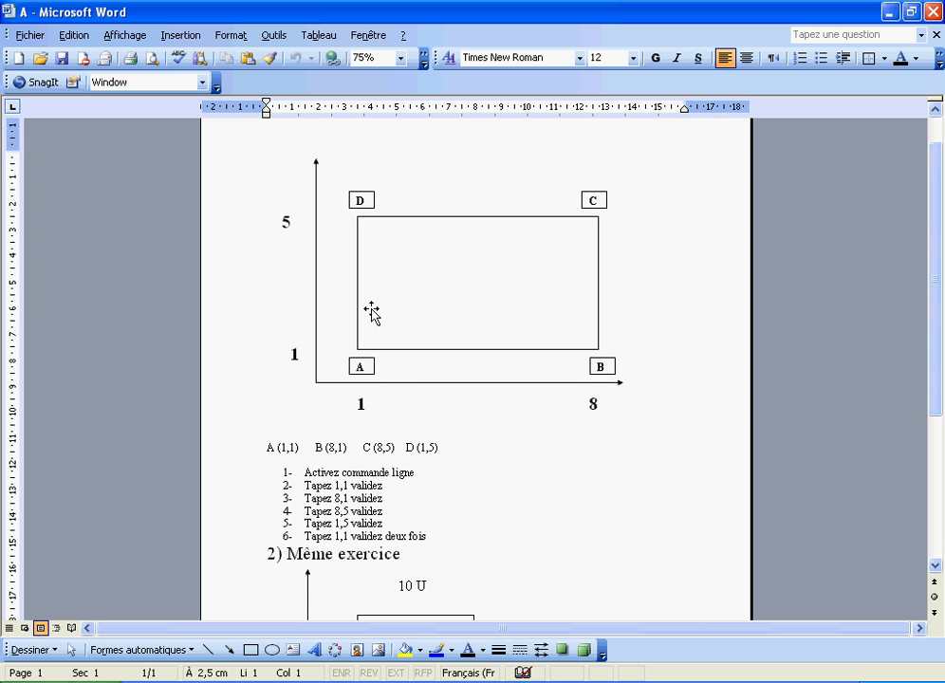
pyautogui.moveTo(265, 436); pyautogui.dragTo(441, 447)
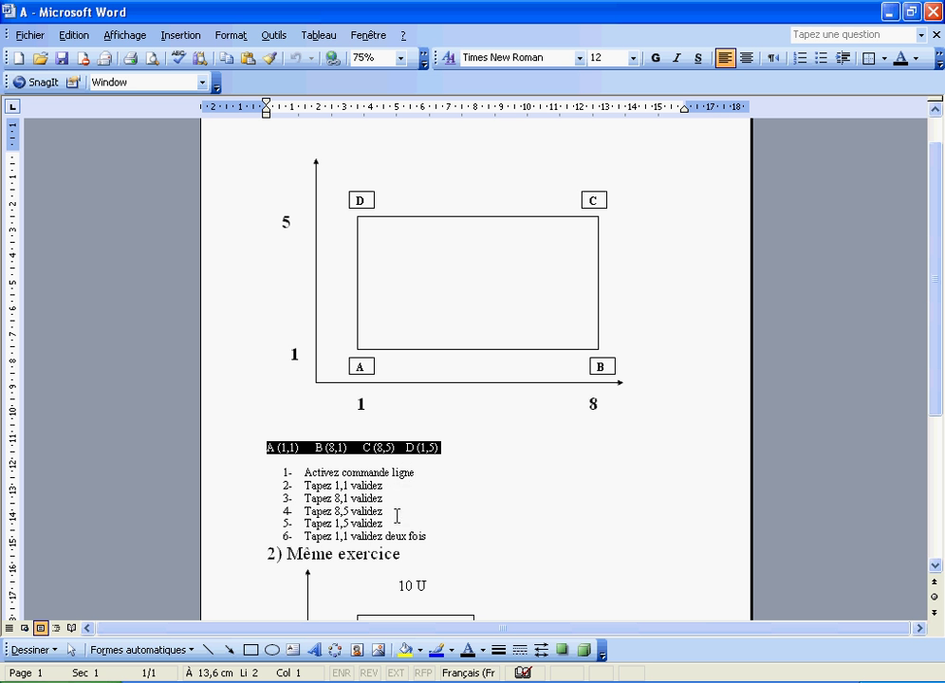
pyautogui.click(400, 58)
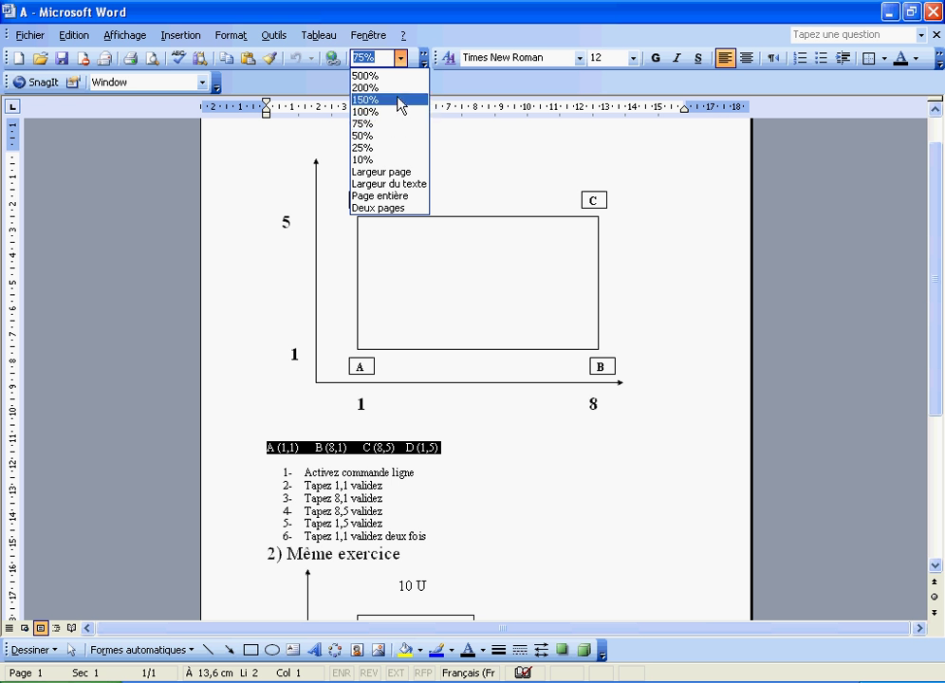
pyautogui.click(398, 100)
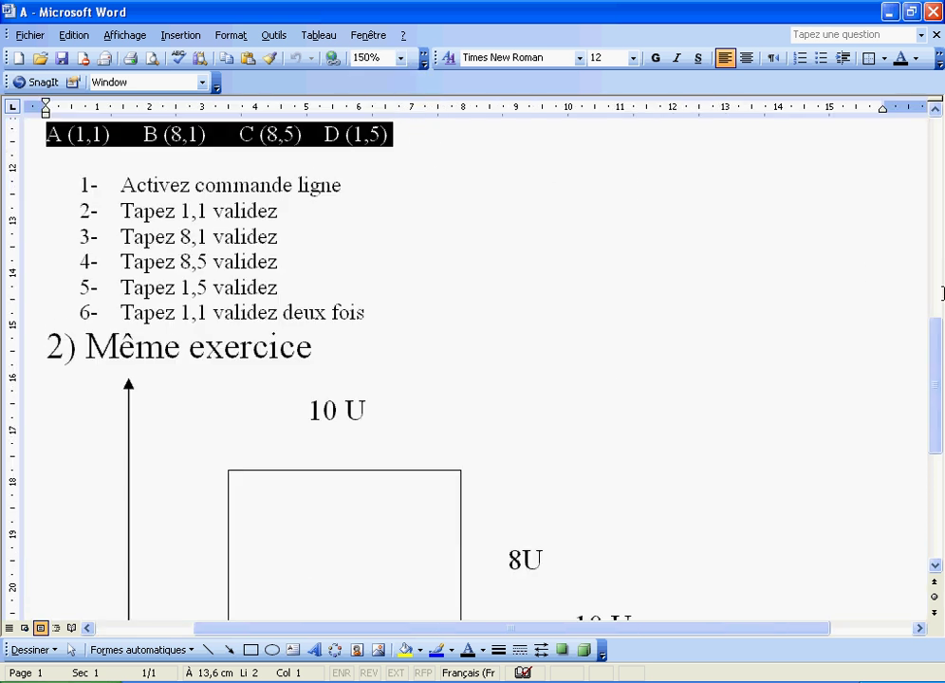
pyautogui.moveTo(932, 361); pyautogui.dragTo(923, 290)
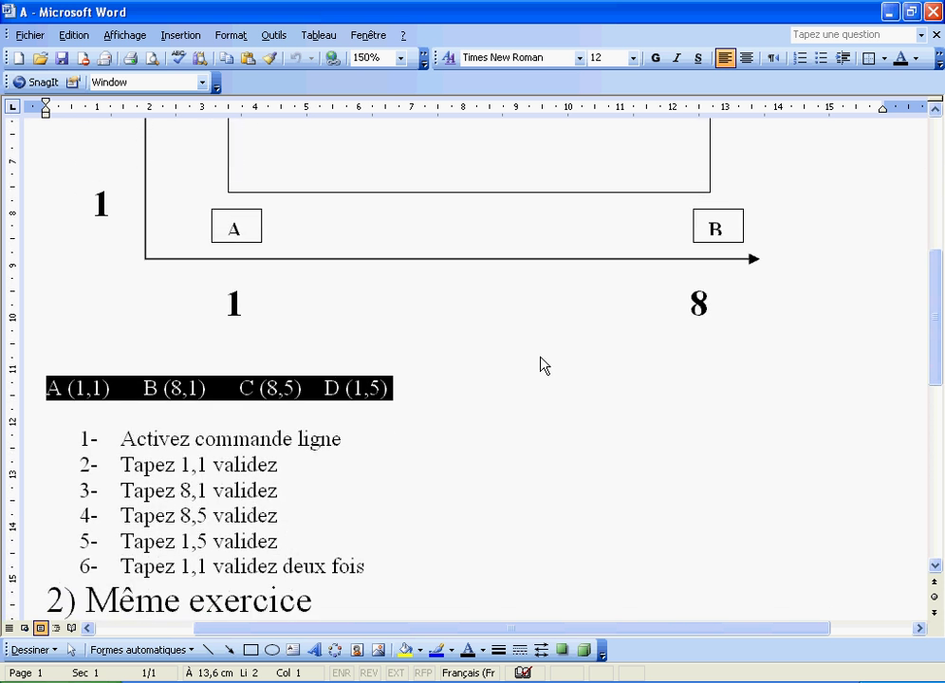
pyautogui.click(262, 408)
pyautogui.moveTo(119, 435); pyautogui.dragTo(339, 438)
pyautogui.click(111, 411)
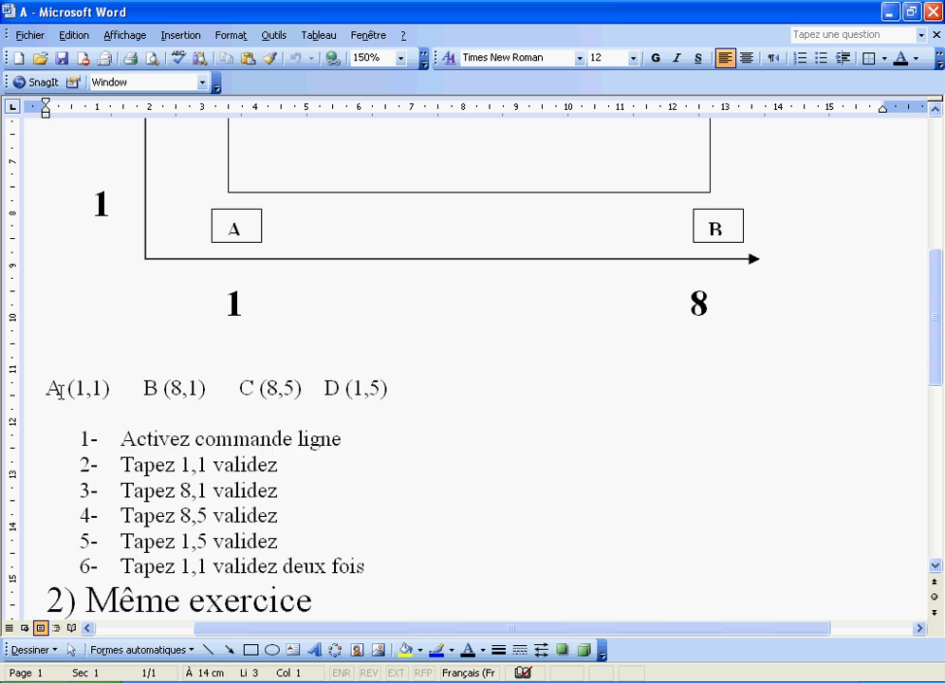
# - Review the rectangle diagram, the coordinates of corners A to D and each of the six numbered instructions for drawing it with Line
pyautogui.moveTo(944, 301); pyautogui.dragTo(930, 234)
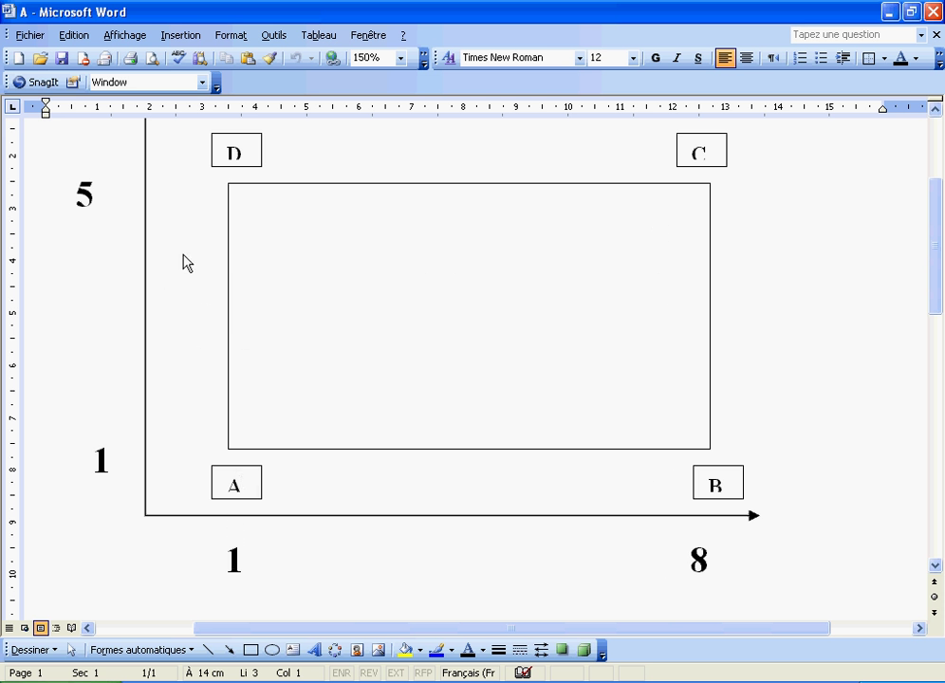
pyautogui.moveTo(937, 263); pyautogui.dragTo(937, 329)
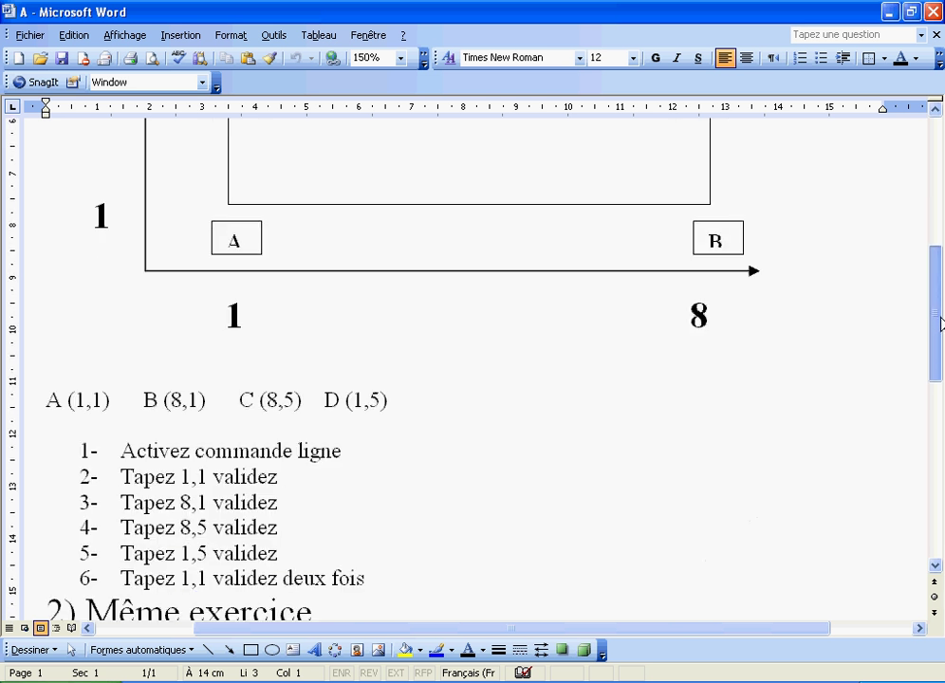
pyautogui.moveTo(385, 405)
pyautogui.mouseDown()
pyautogui.moveTo(233, 353)
pyautogui.moveTo(129, 430)
pyautogui.moveTo(57, 390)
pyautogui.mouseUp()
pyautogui.click(457, 401)
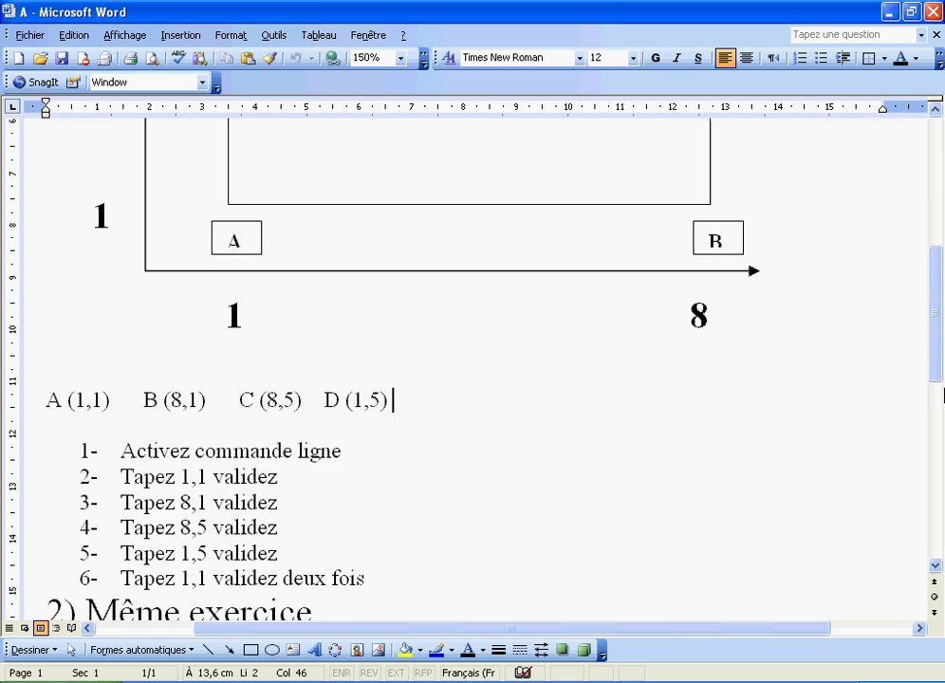
pyautogui.moveTo(942, 334); pyautogui.dragTo(939, 369)
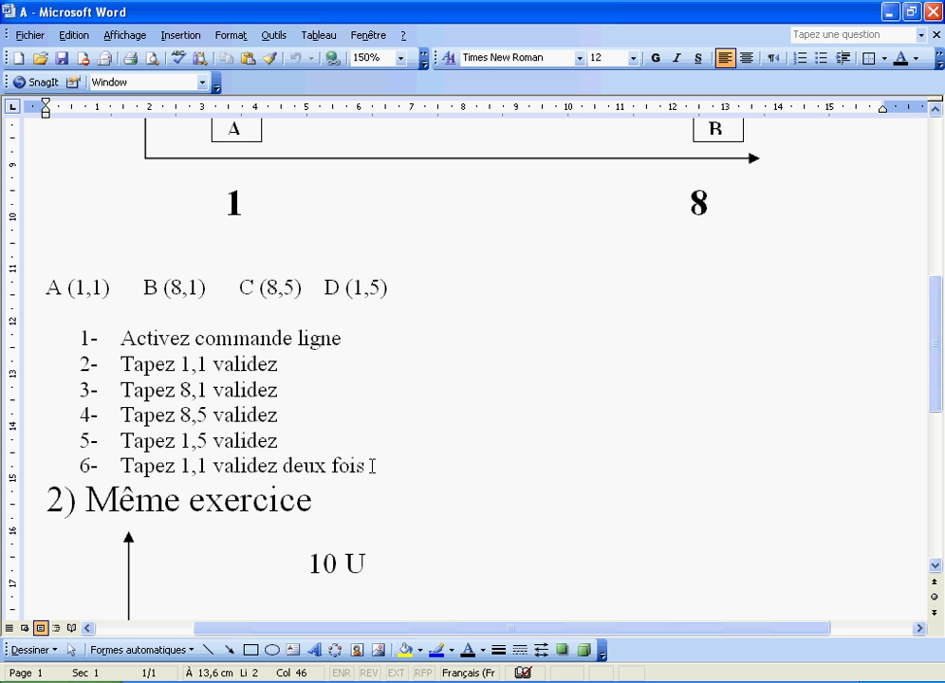
pyautogui.moveTo(119, 336); pyautogui.dragTo(339, 335)
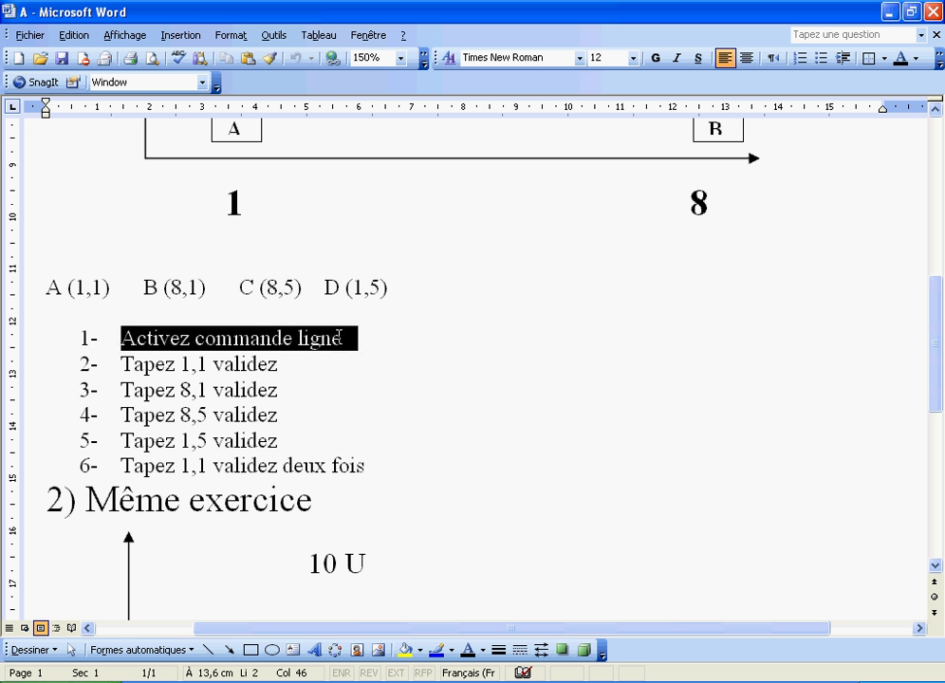
pyautogui.click(338, 362)
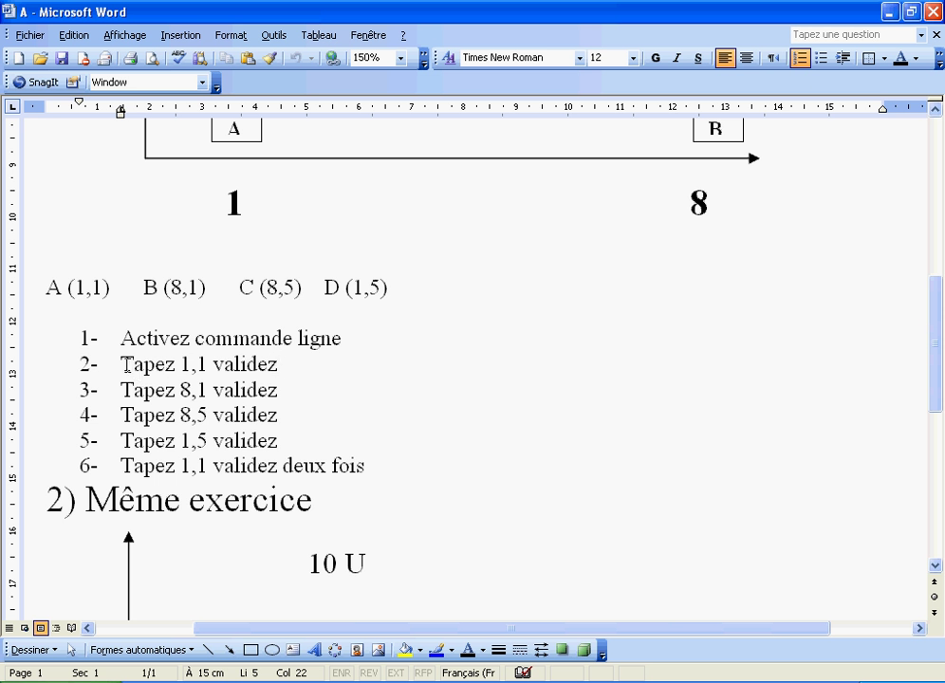
pyautogui.moveTo(121, 363); pyautogui.dragTo(258, 361)
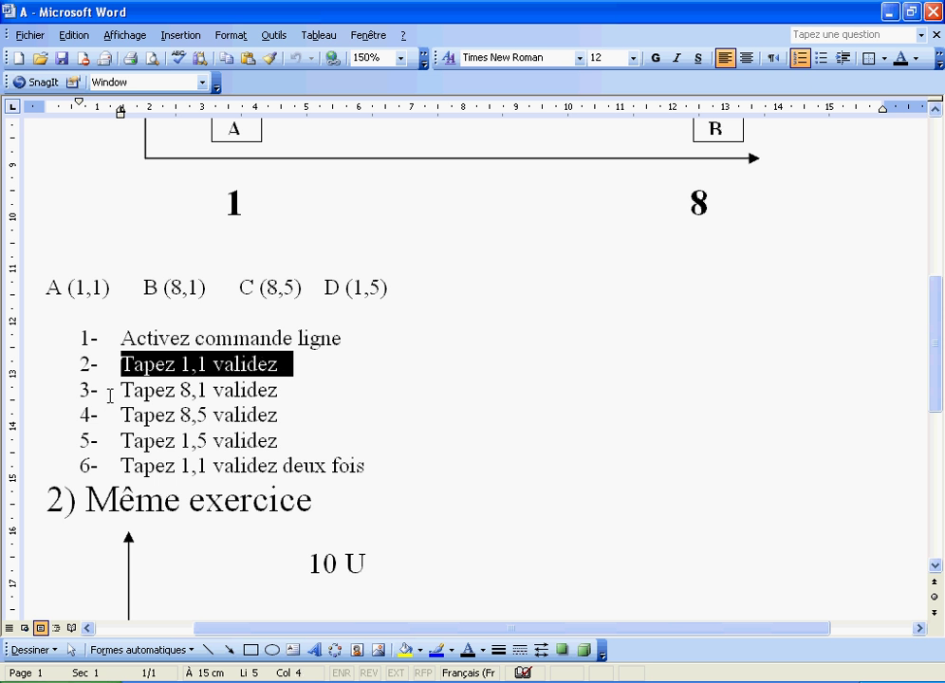
pyautogui.moveTo(121, 391); pyautogui.dragTo(261, 384)
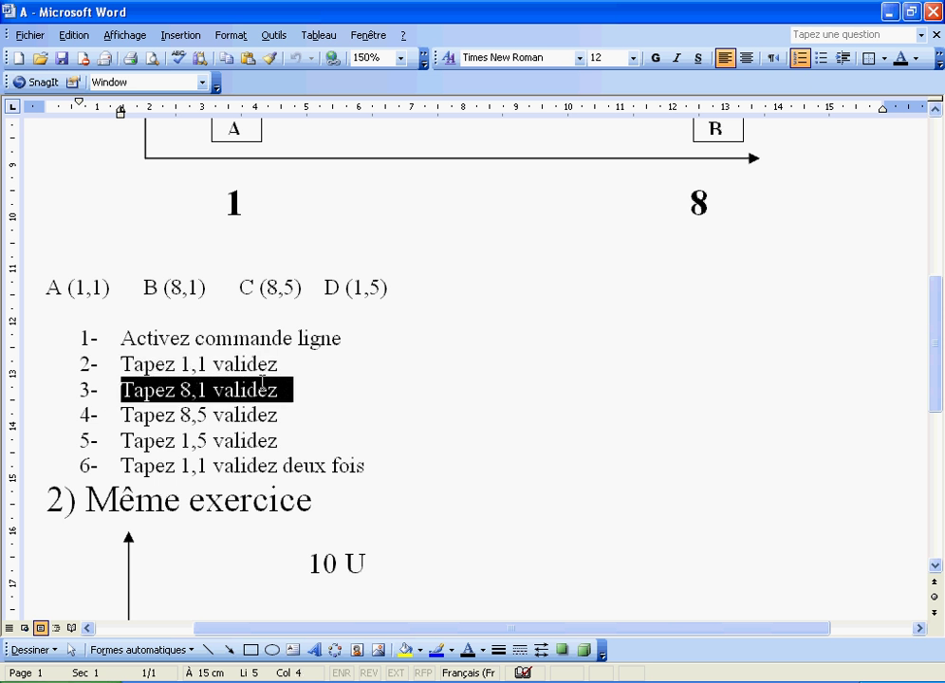
pyautogui.click(207, 365)
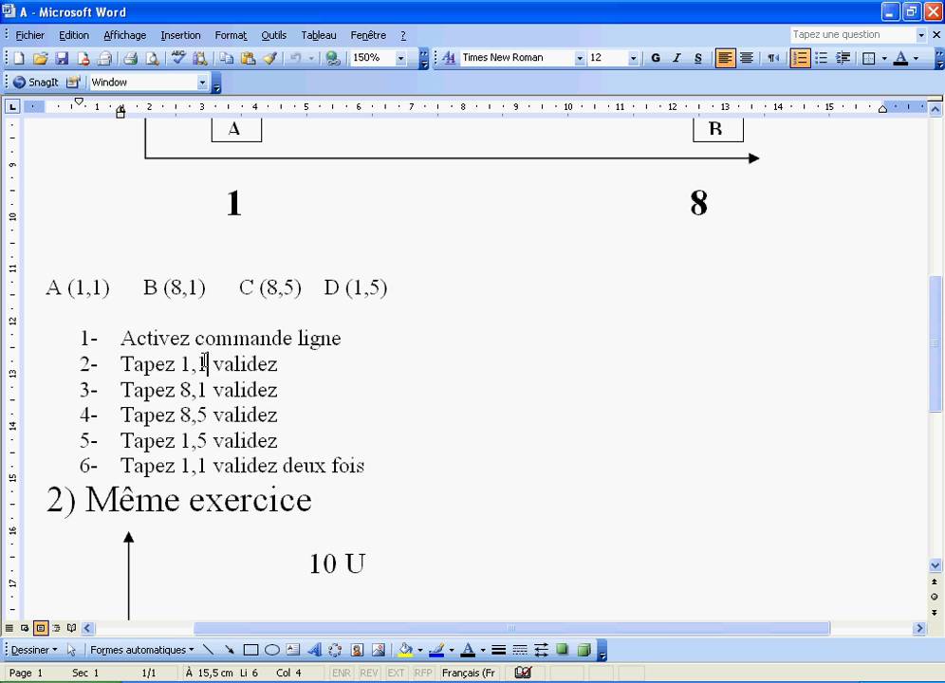
pyautogui.moveTo(103, 286); pyautogui.dragTo(77, 285)
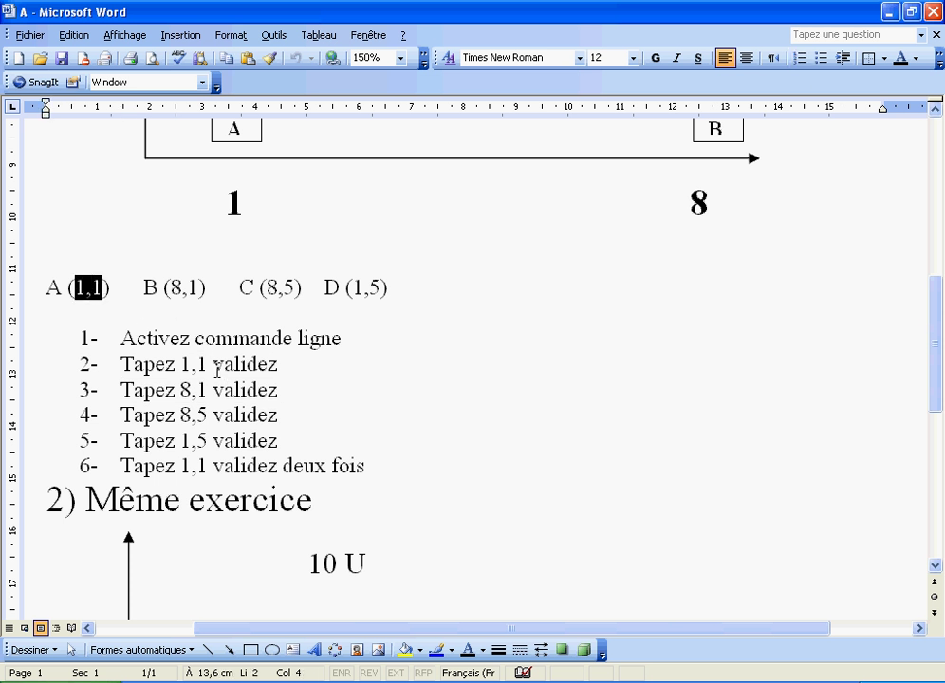
pyautogui.moveTo(213, 416); pyautogui.dragTo(180, 440)
pyautogui.click(192, 466)
pyautogui.doubleClick(192, 466)
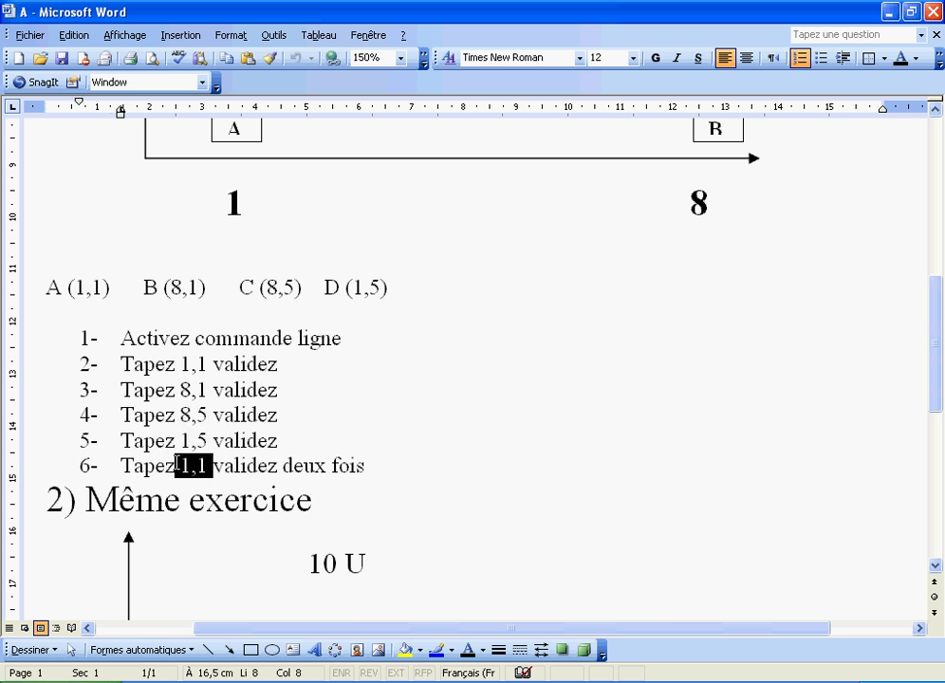
pyautogui.click(373, 446)
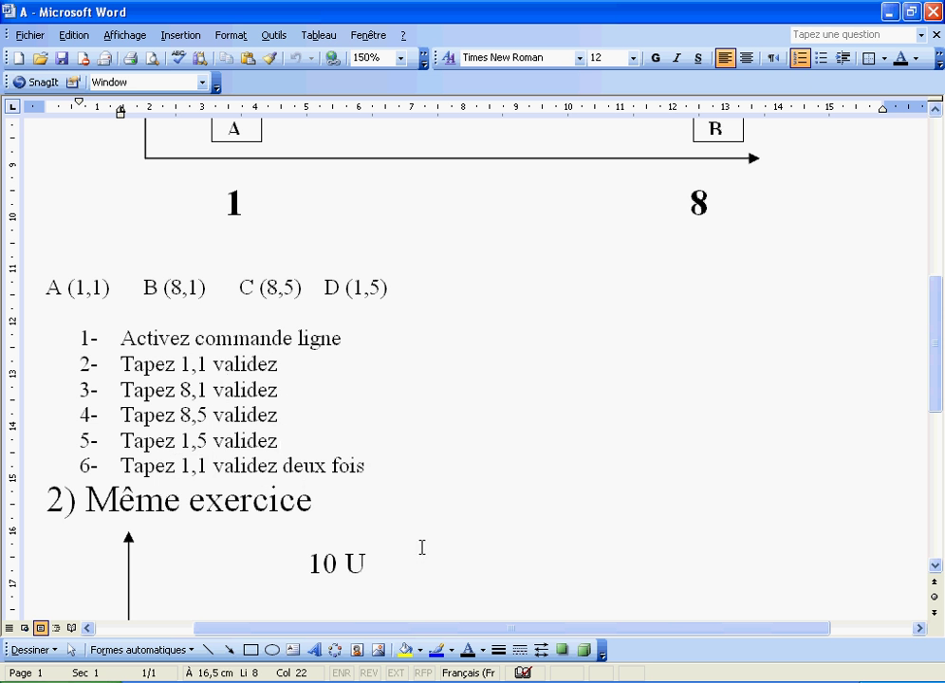
# - Switch to AutoCAD and bring up the empty drawing Dessin2.dwg
pyautogui.hotkey('alt', 'Tab')
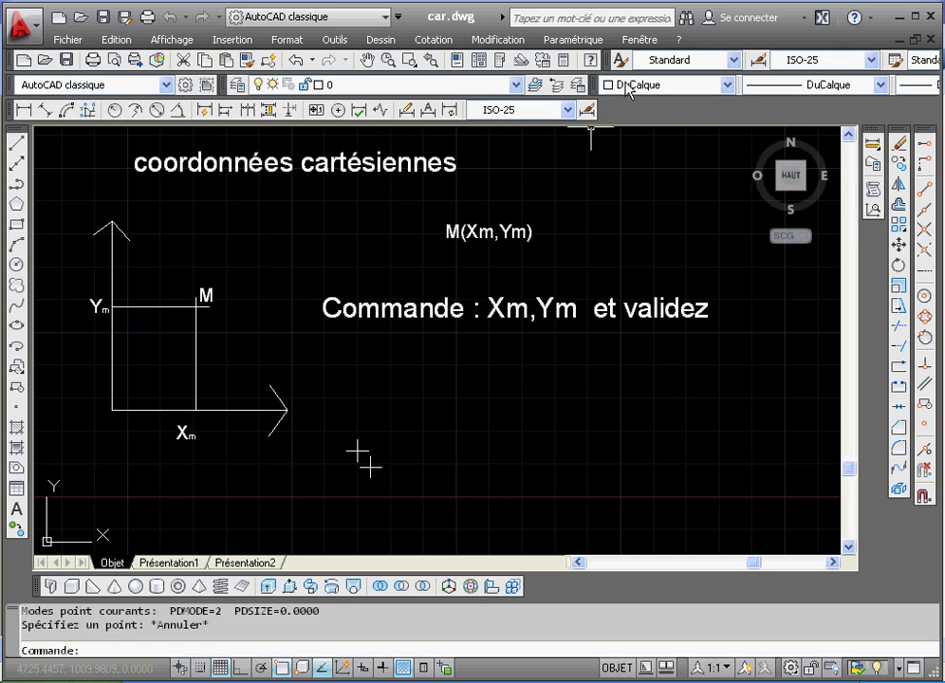
pyautogui.click(633, 45)
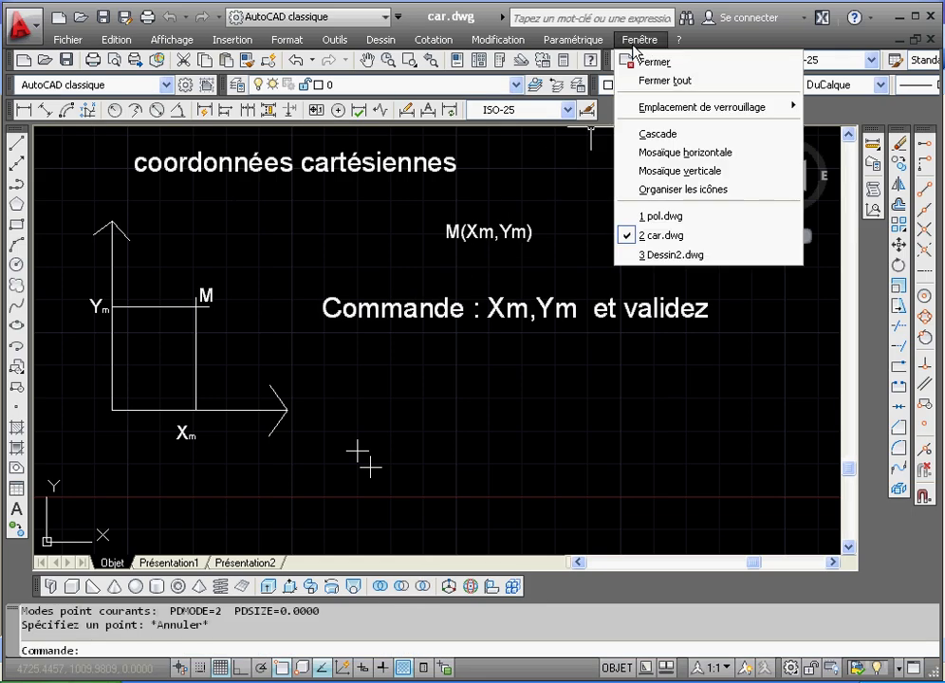
pyautogui.click(655, 256)
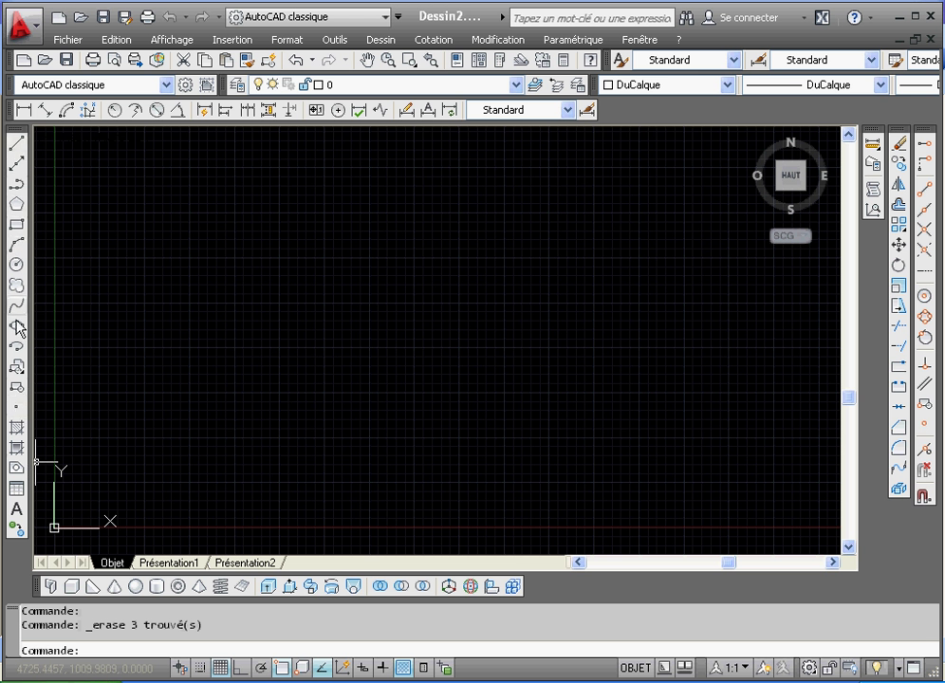
# - Start the Point command in Dessin2.dwg and place a point for corner A at coordinates 1,1
pyautogui.click(19, 409)
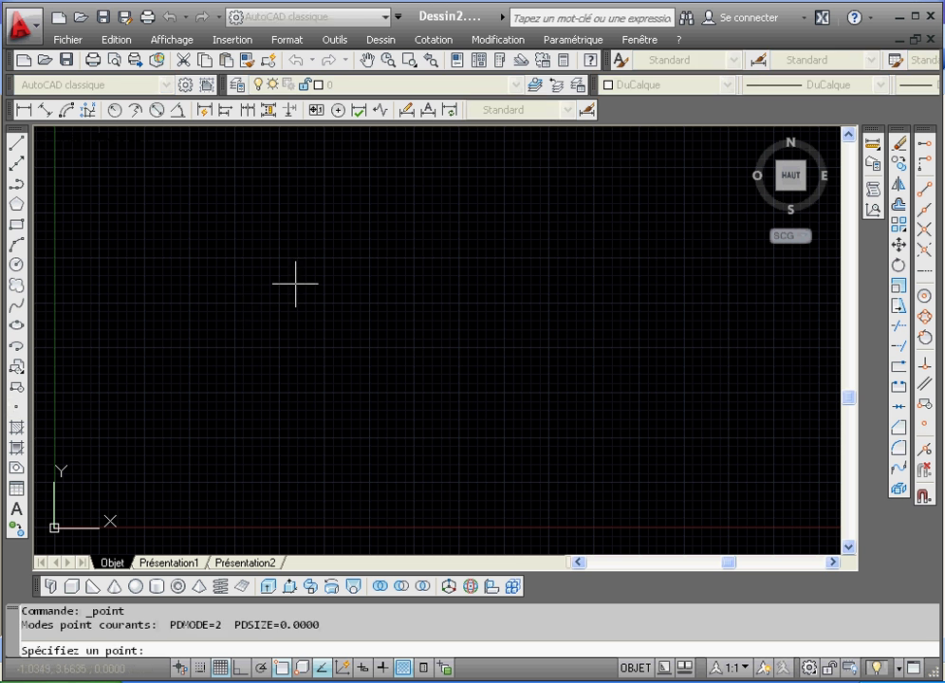
pyautogui.click(264, 682)
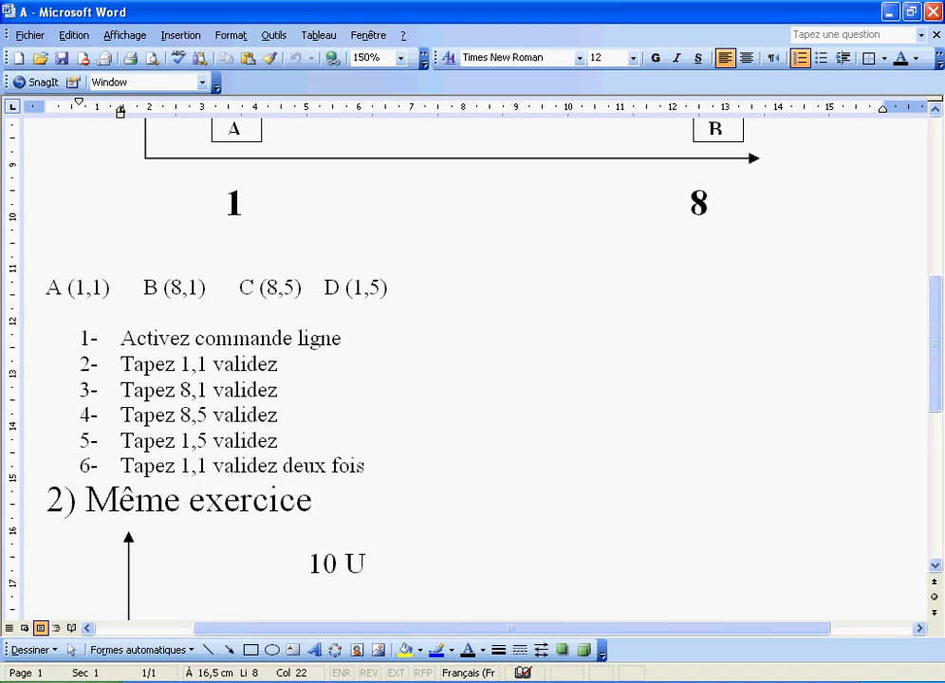
pyautogui.hotkey('alt', 'Tab')
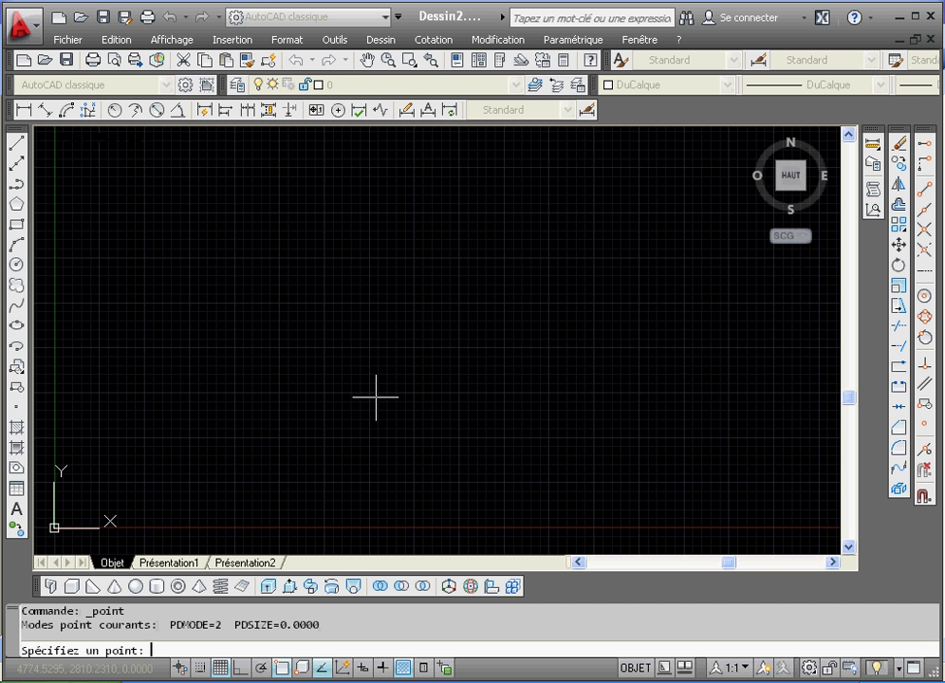
pyautogui.press('capslock')
pyautogui.write('1')
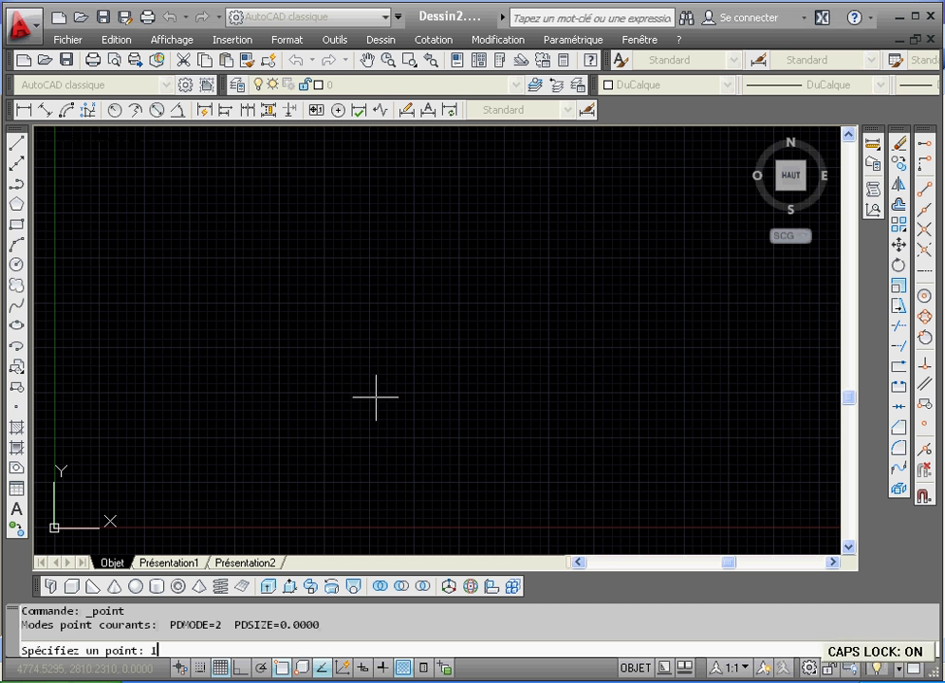
pyautogui.press('BackSpace')
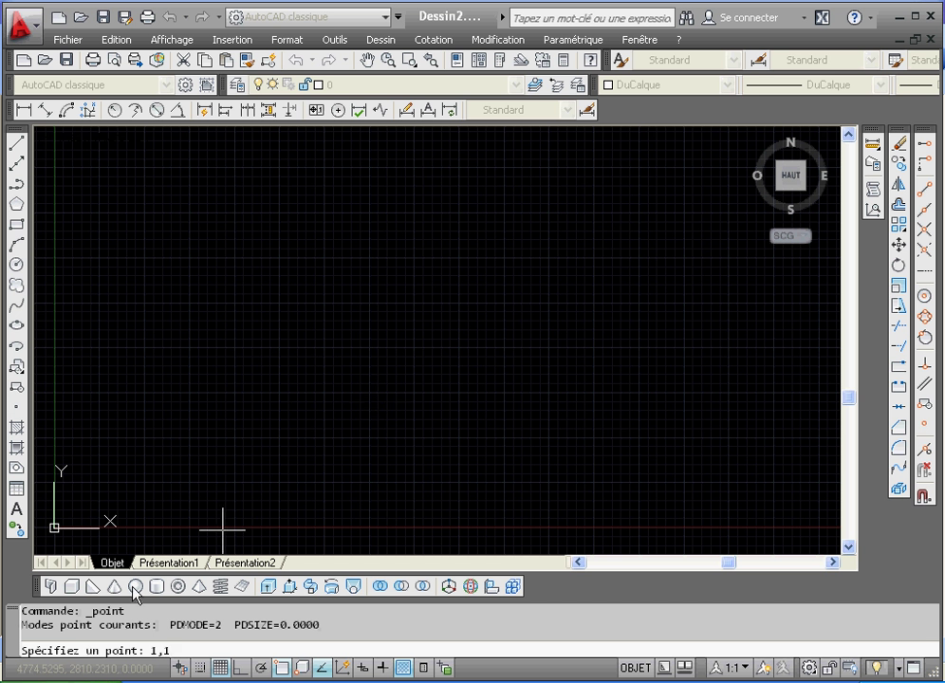
pyautogui.moveTo(170, 651); pyautogui.dragTo(136, 651)
pyautogui.click(199, 648)
pyautogui.press('Return')
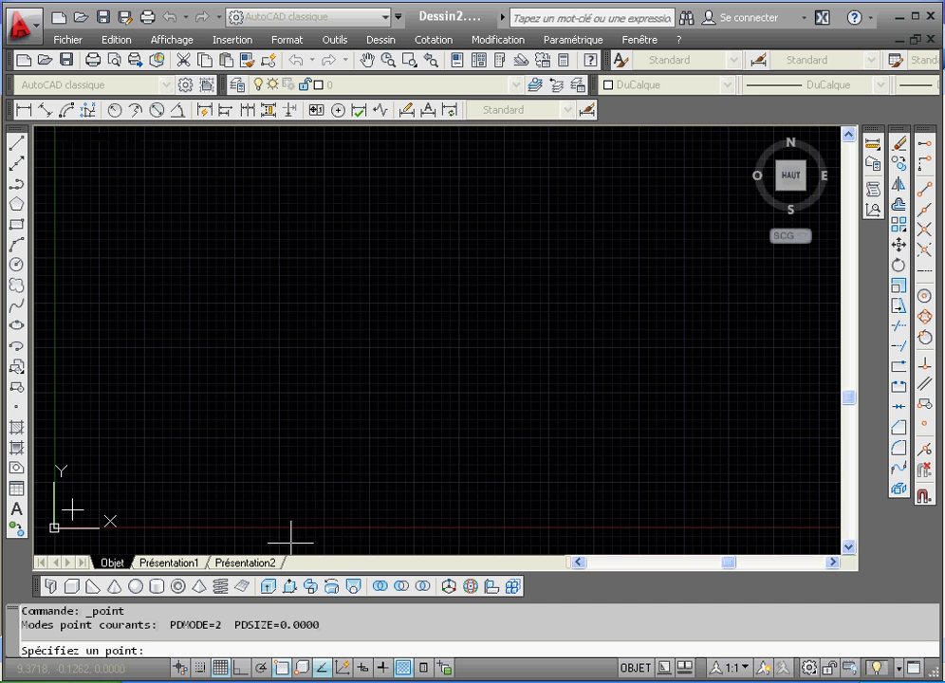
# - Check instruction 3 in the Word document, then place a point for corner B at 8,1 in AutoCAD
pyautogui.hotkey('alt', 'Tab')
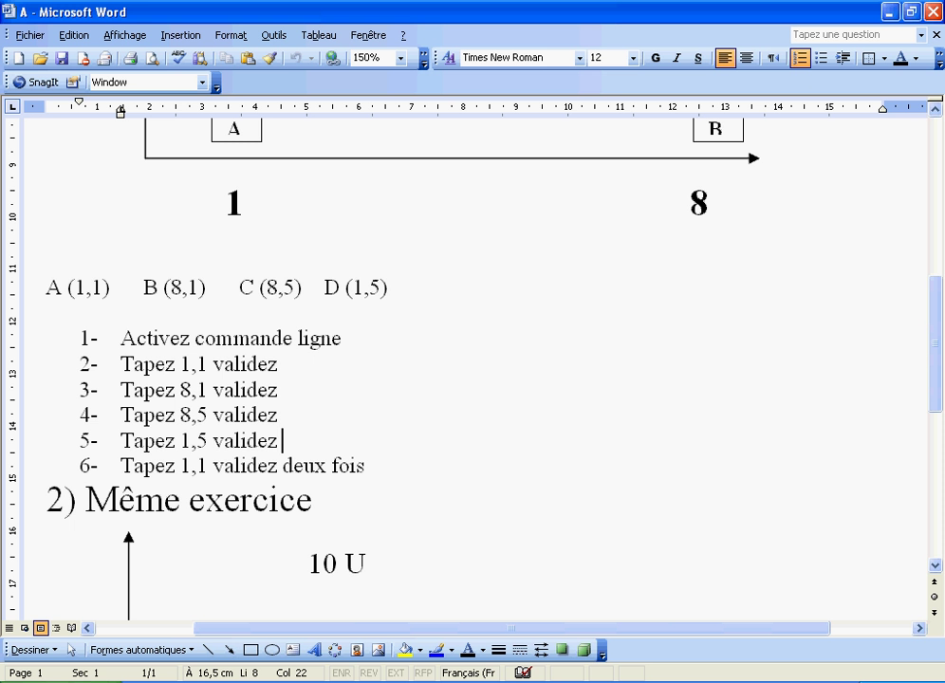
pyautogui.doubleClick(203, 390)
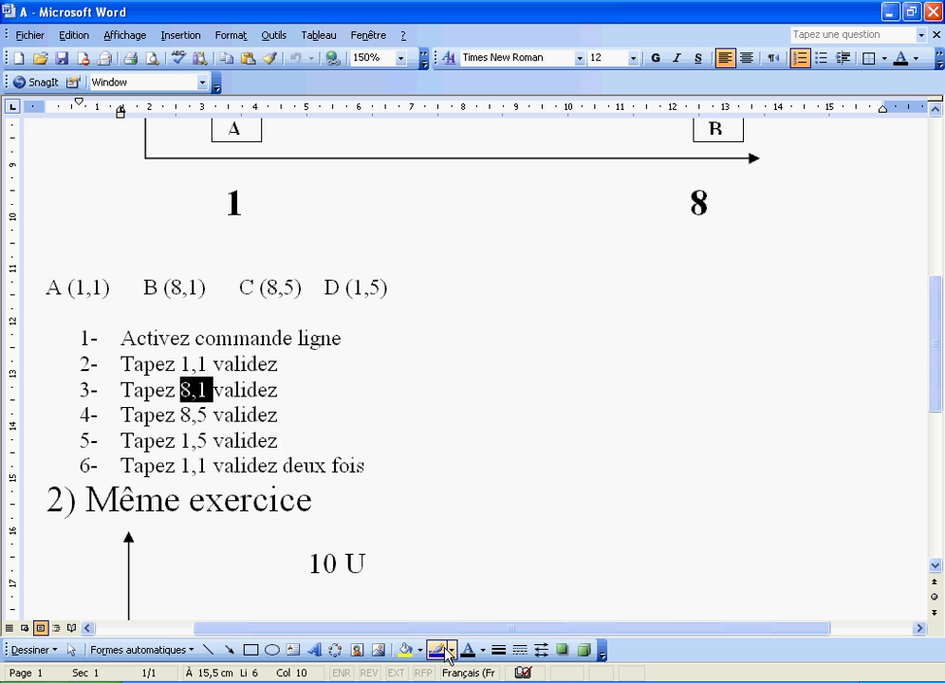
pyautogui.hotkey('alt', 'Tab')
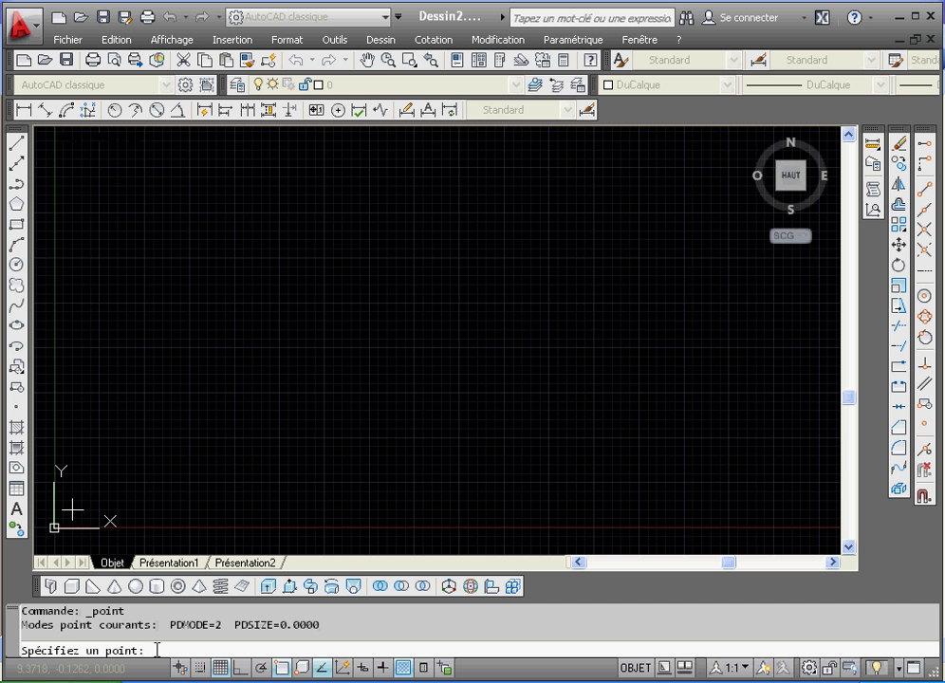
pyautogui.write('8')
pyautogui.write(',1')
pyautogui.press('Return')
# - Check instruction 4 in the Word document and place a point for corner C at 8,5 in AutoCAD
pyautogui.hotkey('alt', 'Tab')
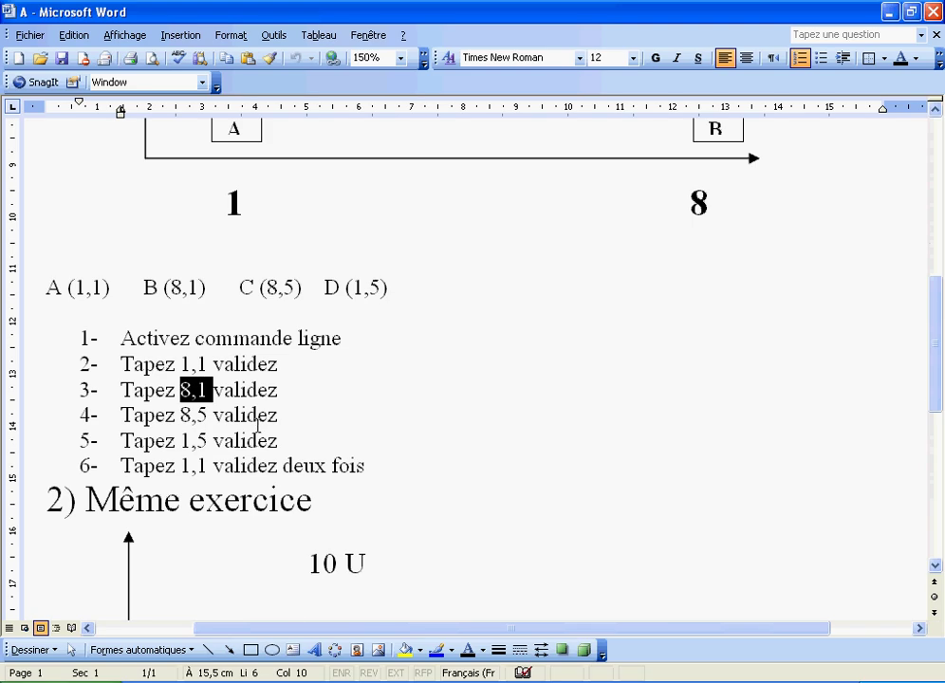
pyautogui.click(258, 414)
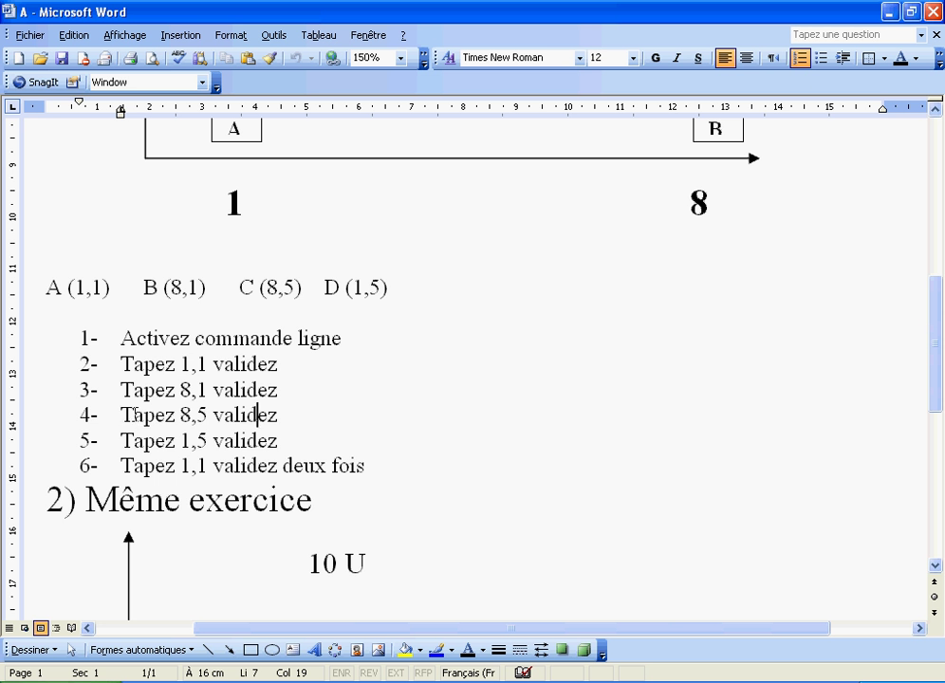
pyautogui.moveTo(180, 413); pyautogui.dragTo(210, 414)
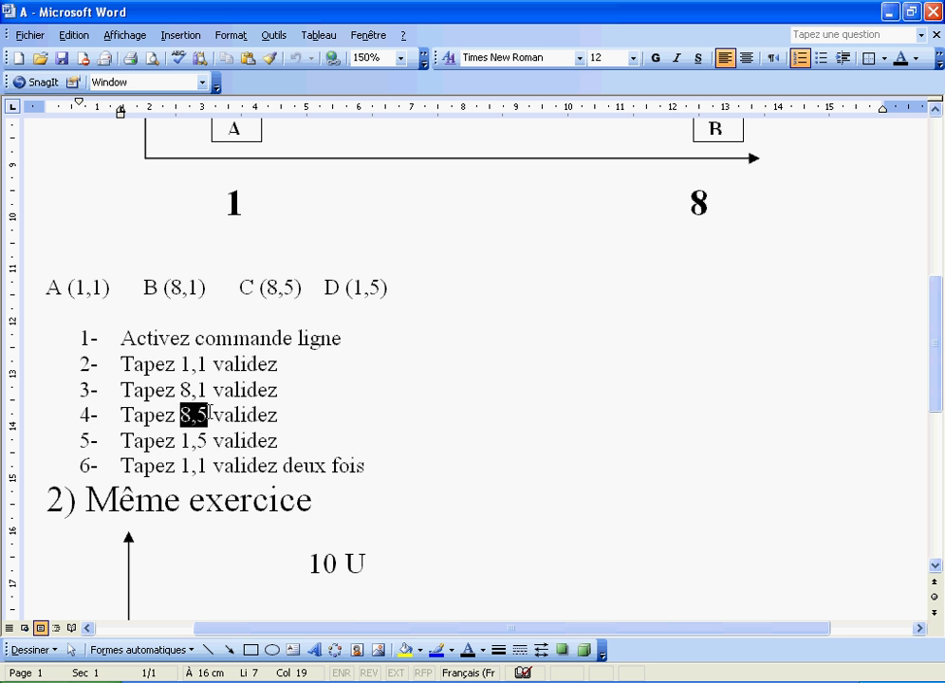
pyautogui.click(216, 416)
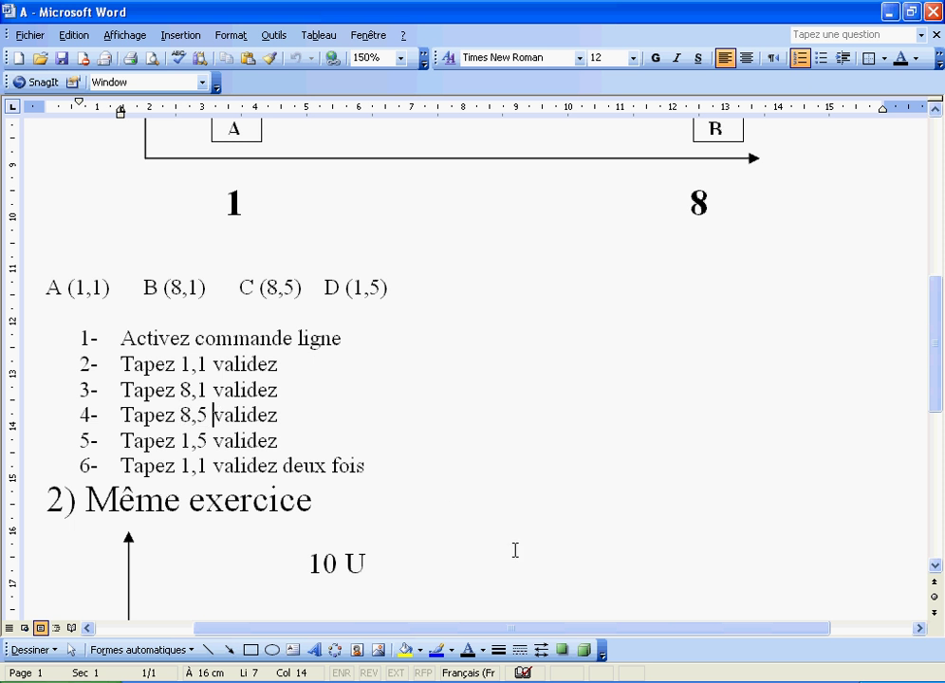
pyautogui.click(550, 682)
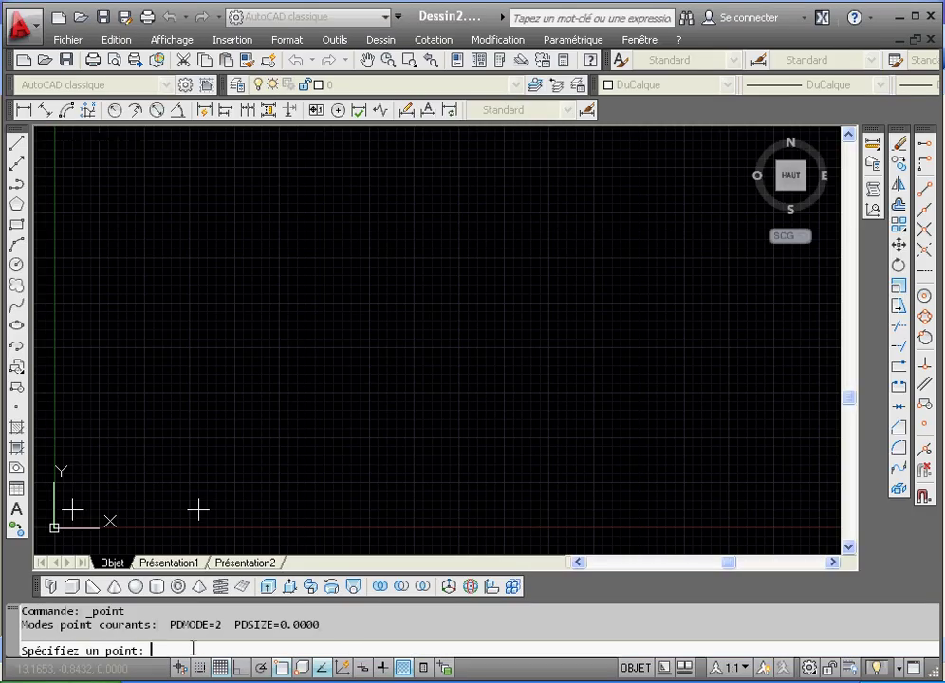
pyautogui.write('8,5')
pyautogui.press('Return')
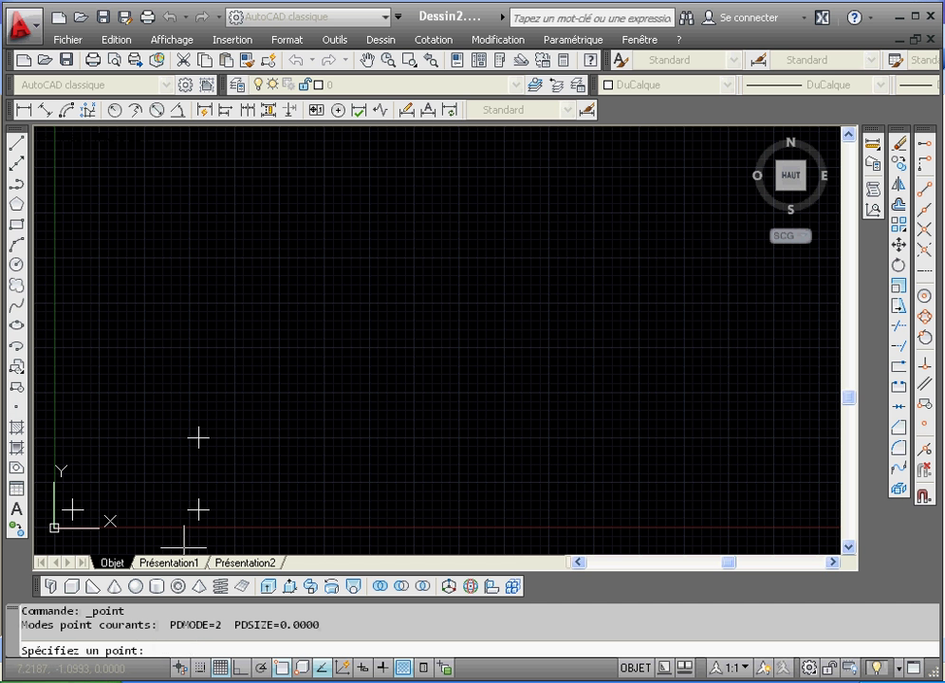
# - Look up corner D in the Word document, place its point at 1,5 in AutoCAD and end the Point command
pyautogui.hotkey('alt', 'Tab')
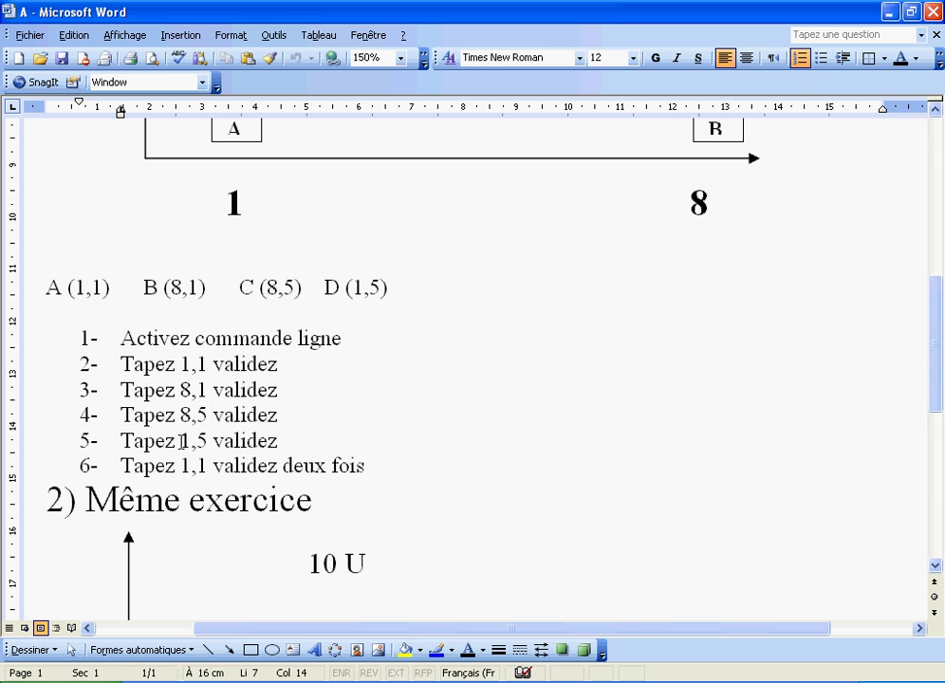
pyautogui.doubleClick(197, 440)
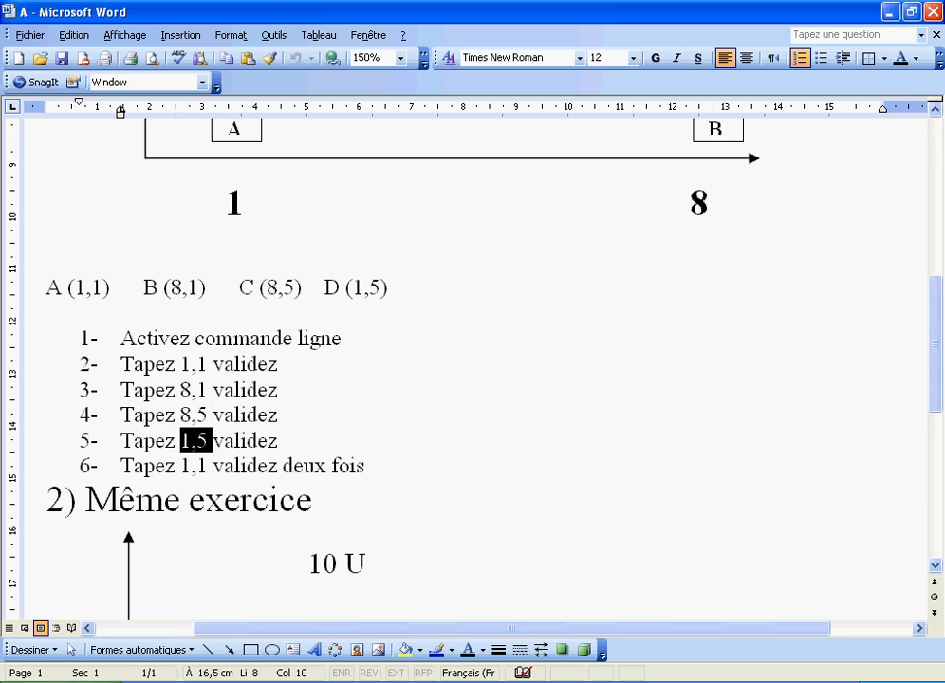
pyautogui.hotkey('alt', 'Tab')
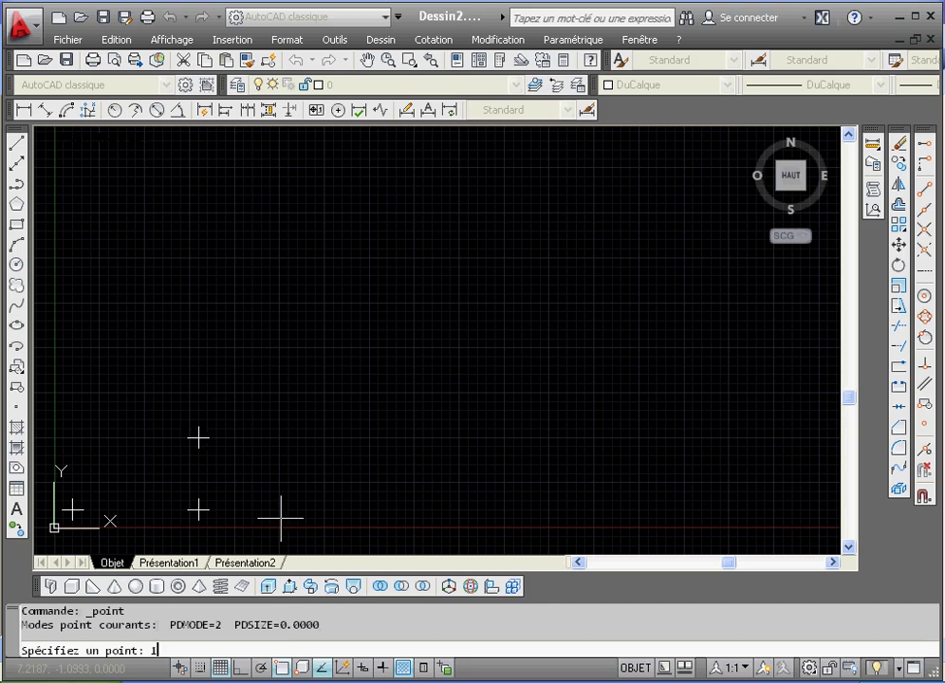
pyautogui.press('Return')
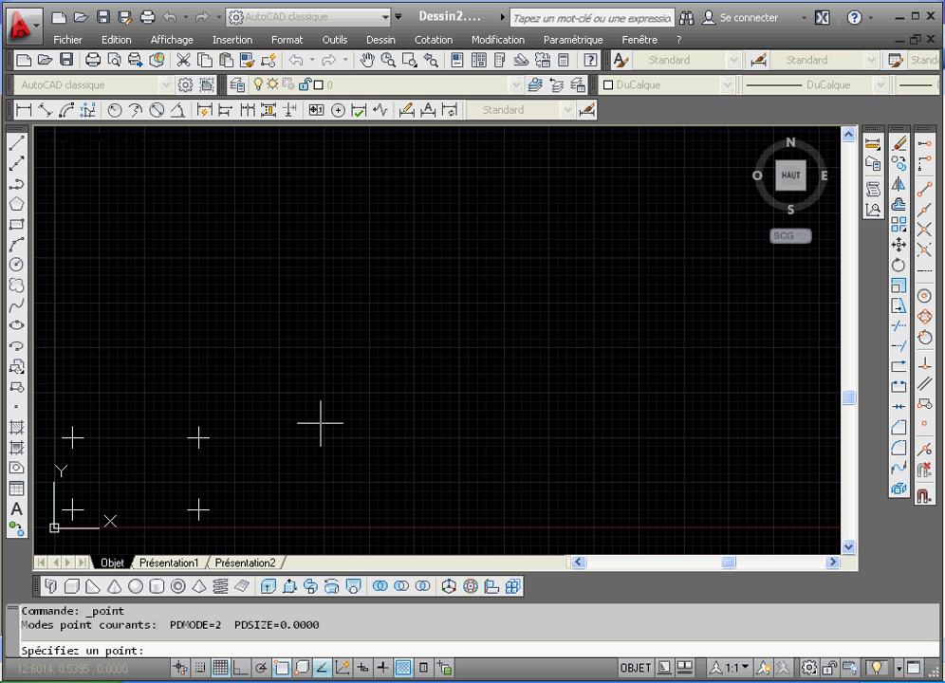
pyautogui.press('Escape')
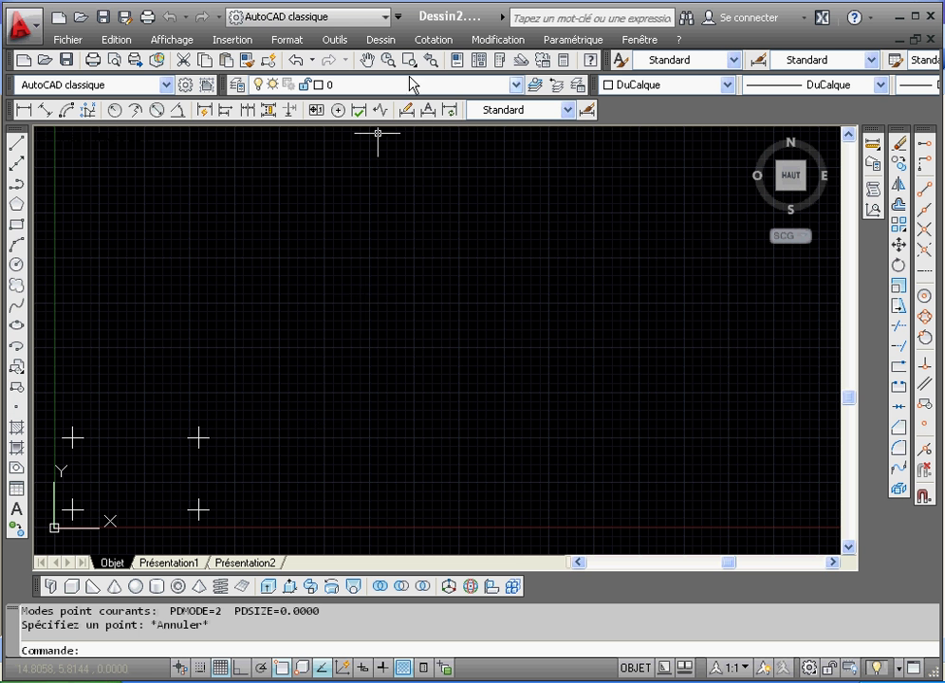
# - Draw a line from corner point A at 1,1 to corner point B at 8,1, snapping both ends to the point nodes
pyautogui.moveTo(413, 68); pyautogui.dragTo(408, 254)
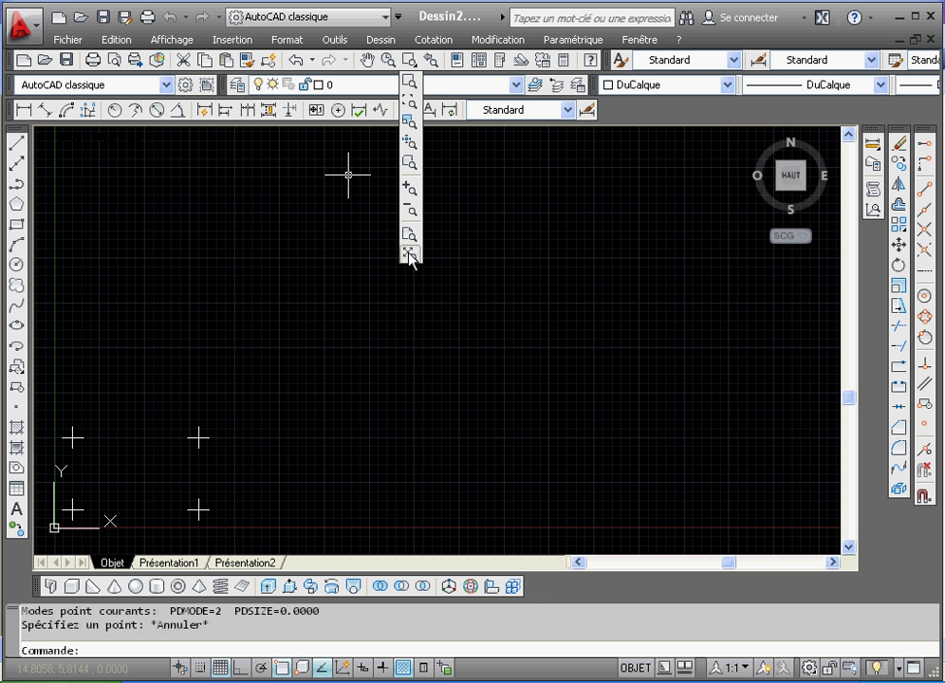
pyautogui.moveTo(409, 254); pyautogui.dragTo(40, 560)
pyautogui.moveTo(397, 222); pyautogui.dragTo(409, 254)
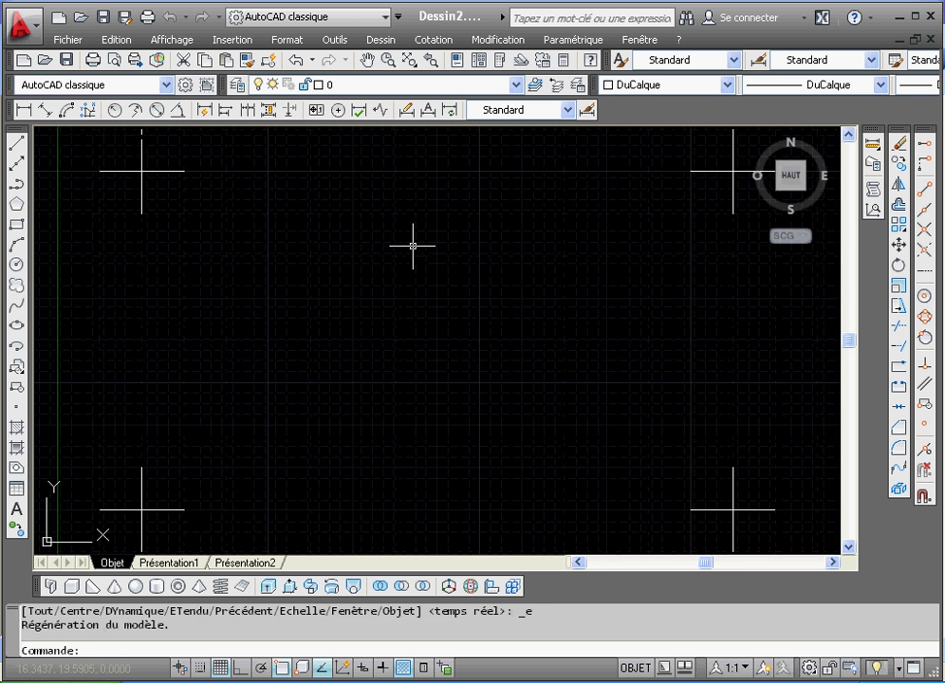
pyautogui.click(388, 60)
pyautogui.moveTo(415, 266); pyautogui.dragTo(410, 298)
pyautogui.rightClick(412, 298)
pyautogui.click(423, 303)
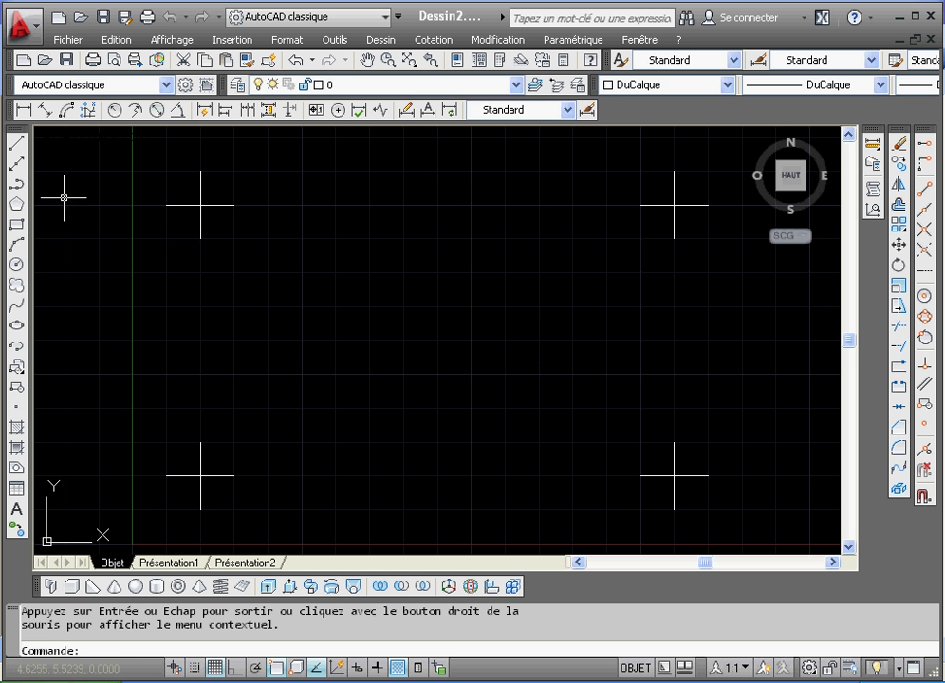
pyautogui.click(17, 144)
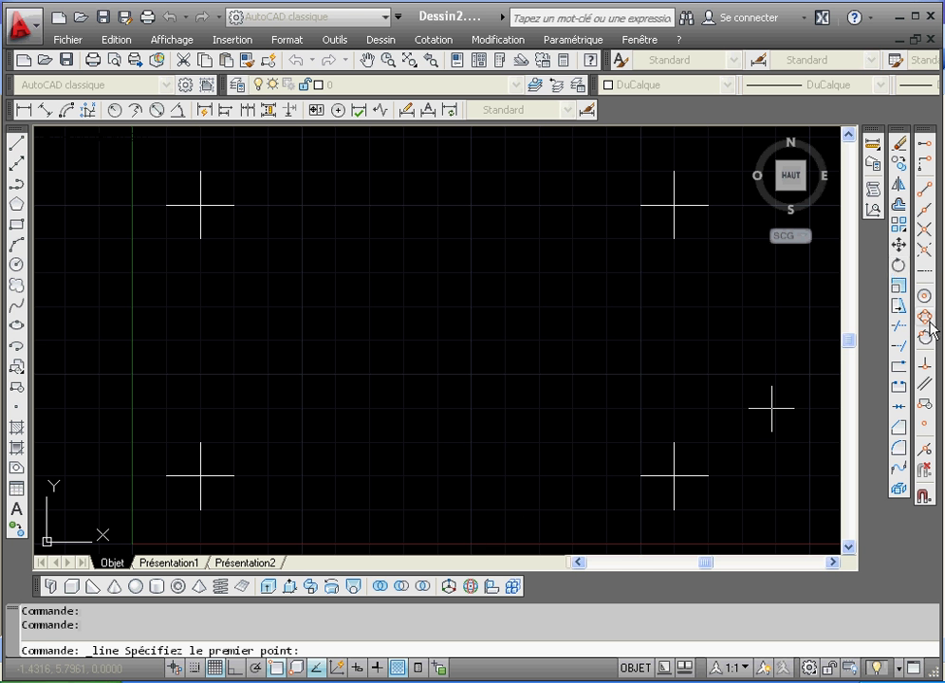
pyautogui.click(925, 424)
pyautogui.click(201, 475)
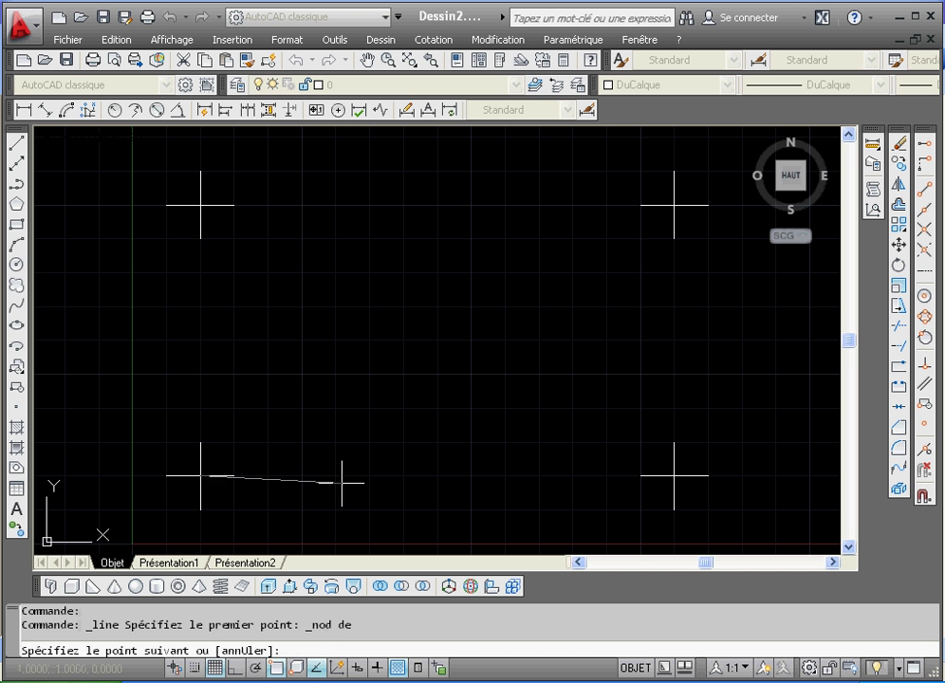
pyautogui.click(925, 424)
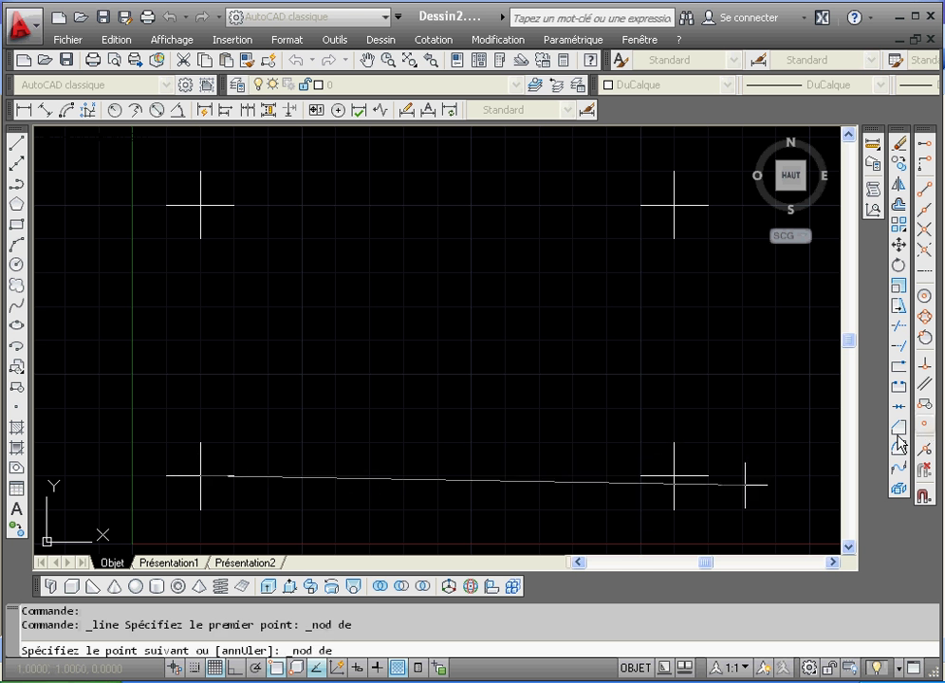
pyautogui.click(673, 475)
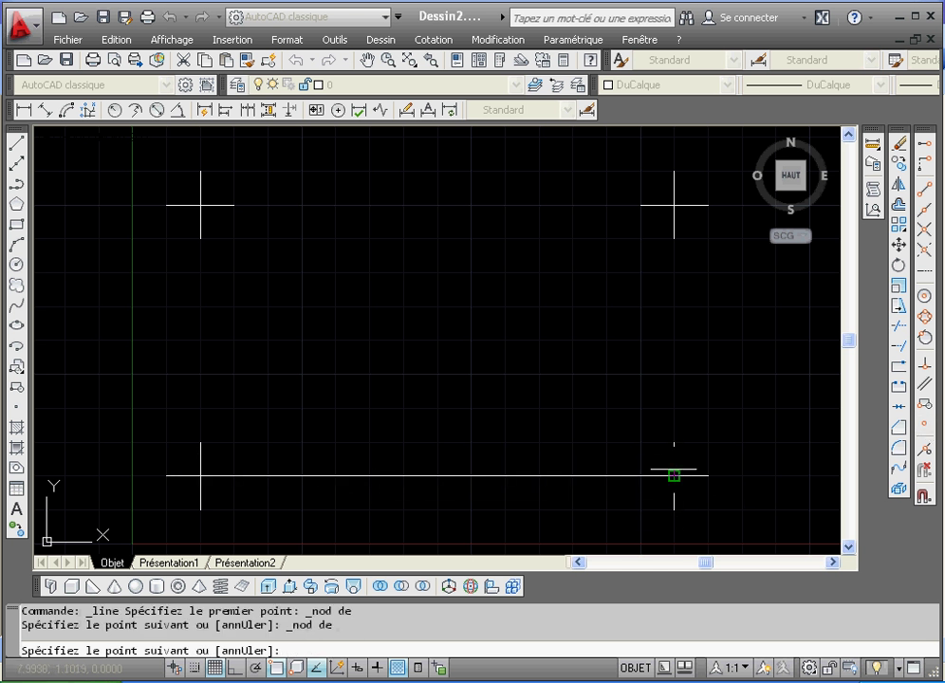
# - Continue the line through corner points C and D back to A using the Node snap, then end the Line command to close the rectangle
pyautogui.click(925, 424)
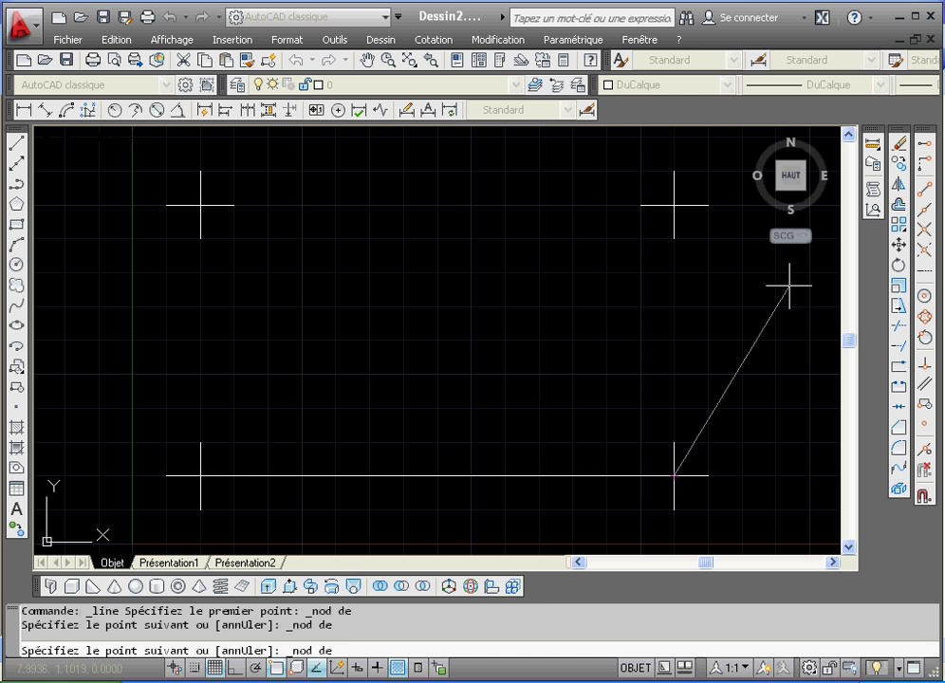
pyautogui.click(674, 205)
pyautogui.click(925, 424)
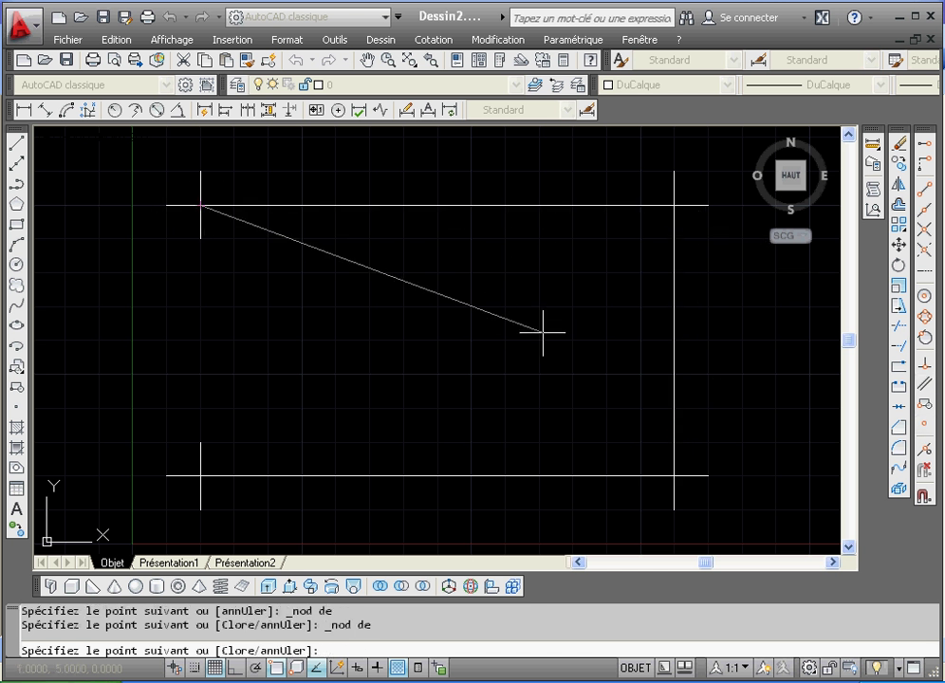
pyautogui.click(925, 425)
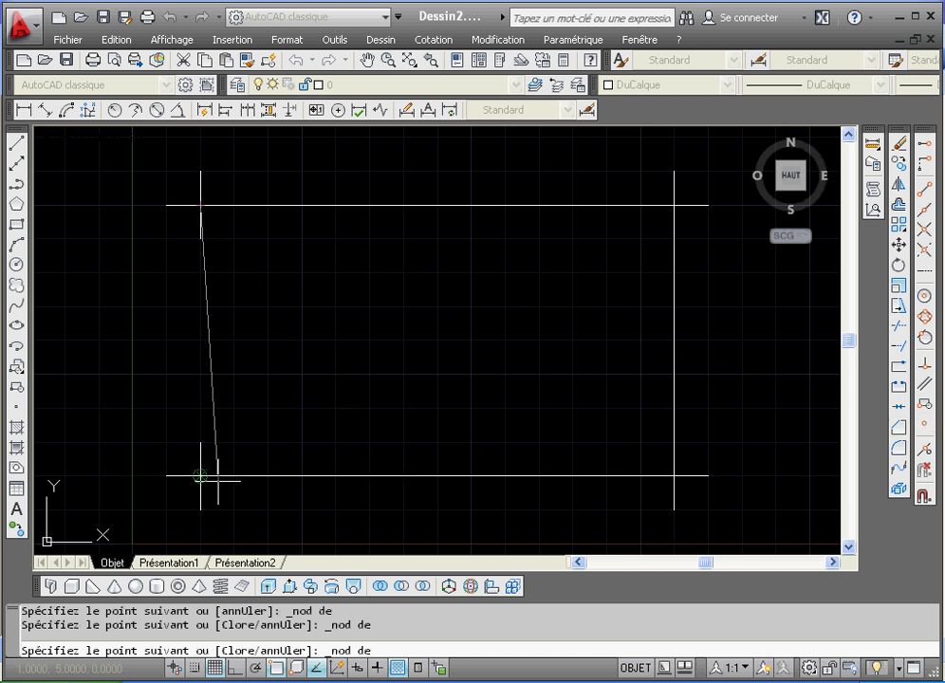
pyautogui.click(200, 476)
pyautogui.rightClick(200, 476)
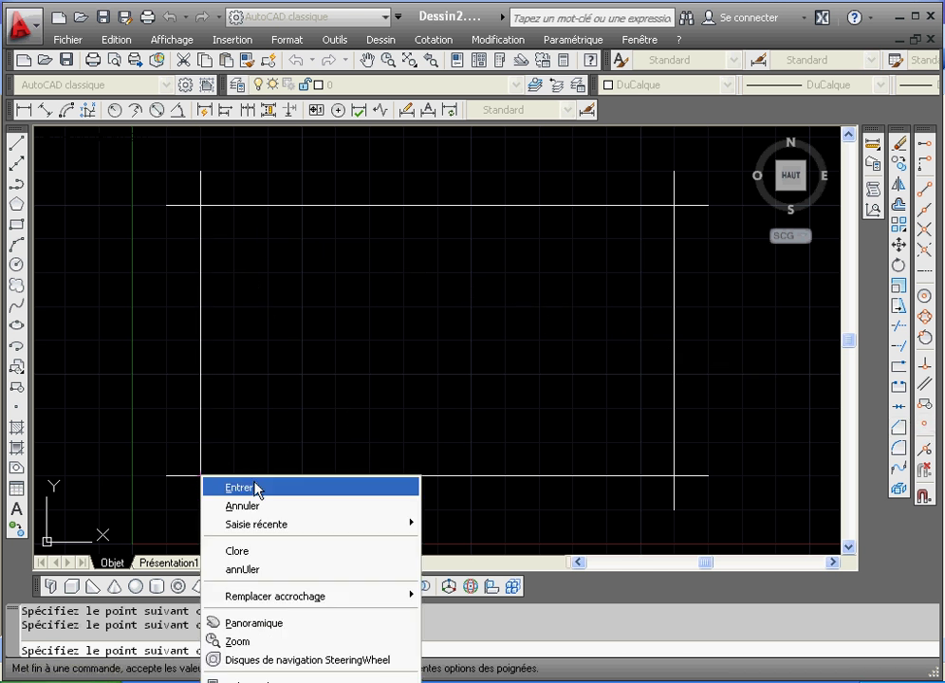
pyautogui.click(253, 487)
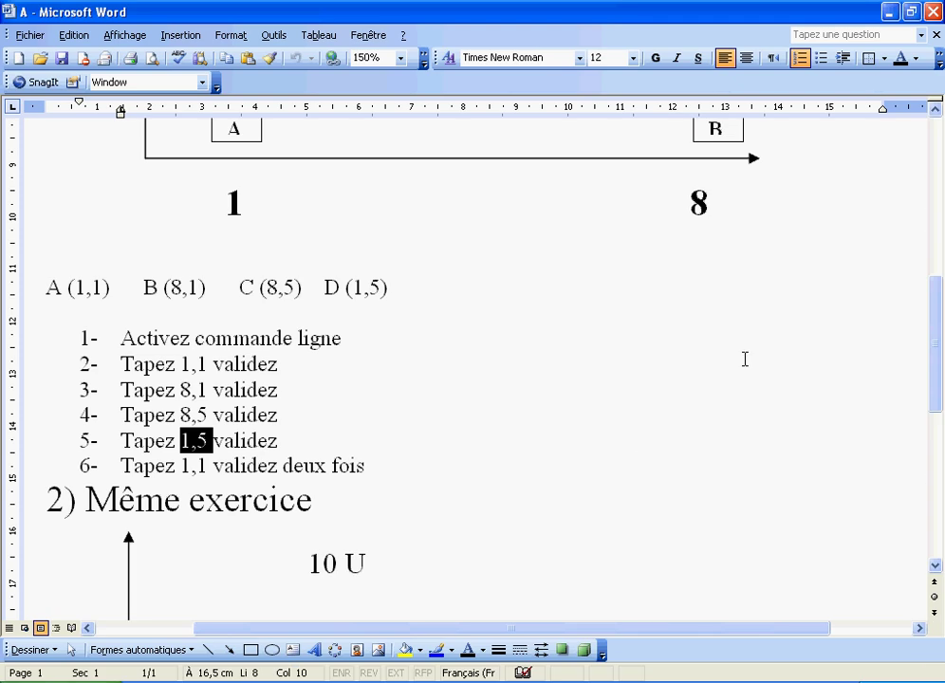
# - Switch to the Word document and examine the second exercise's L-shaped figure, its side lengths and start position, against the first exercise's corner coordinates
pyautogui.click(686, 442)
pyautogui.moveTo(936, 314); pyautogui.dragTo(936, 431)
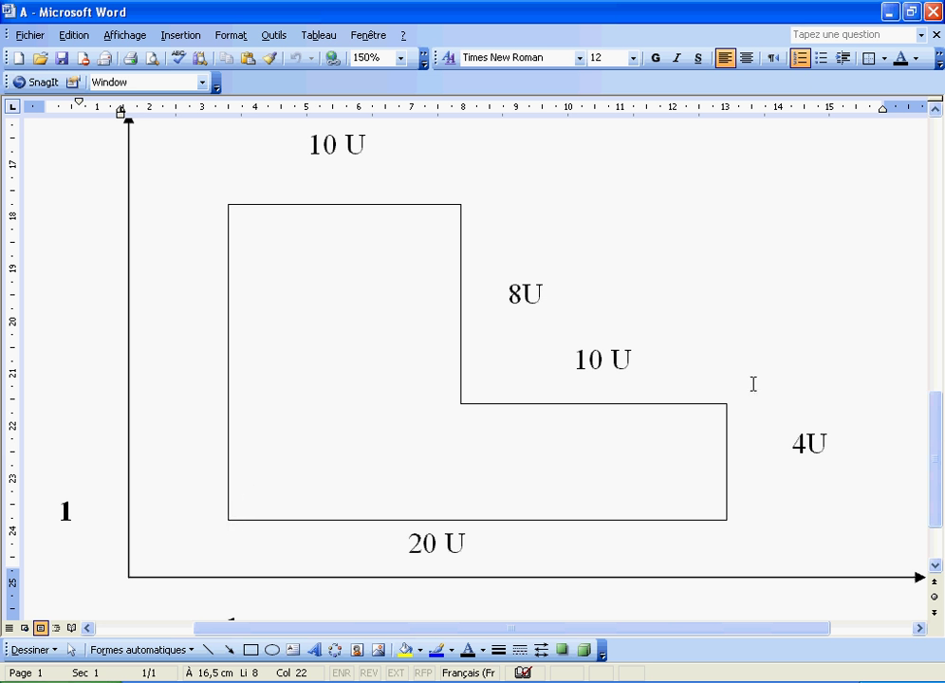
pyautogui.moveTo(937, 492); pyautogui.dragTo(939, 500)
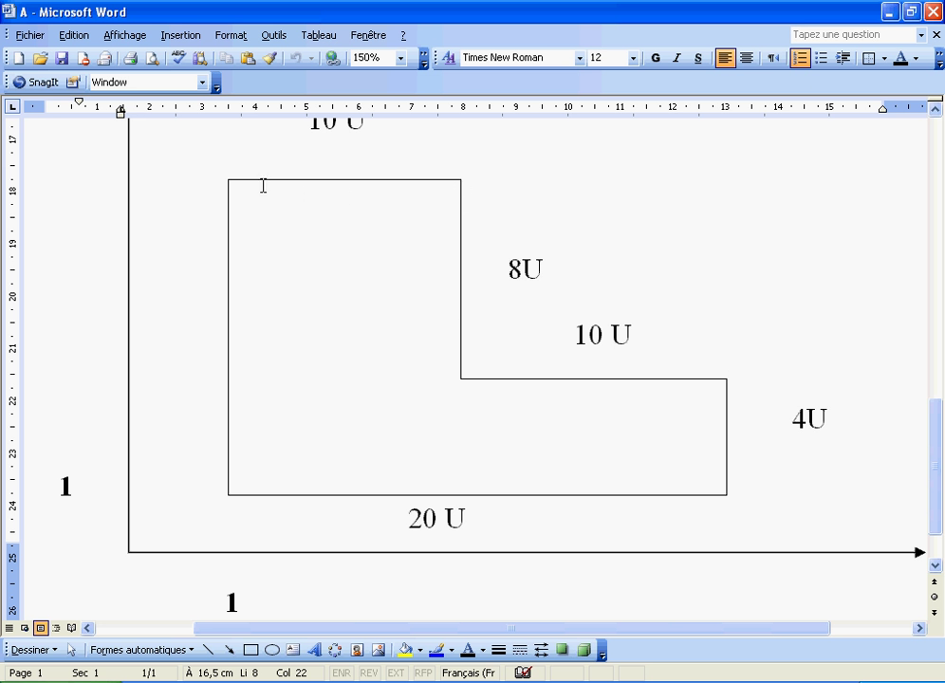
pyautogui.moveTo(942, 435); pyautogui.dragTo(940, 427)
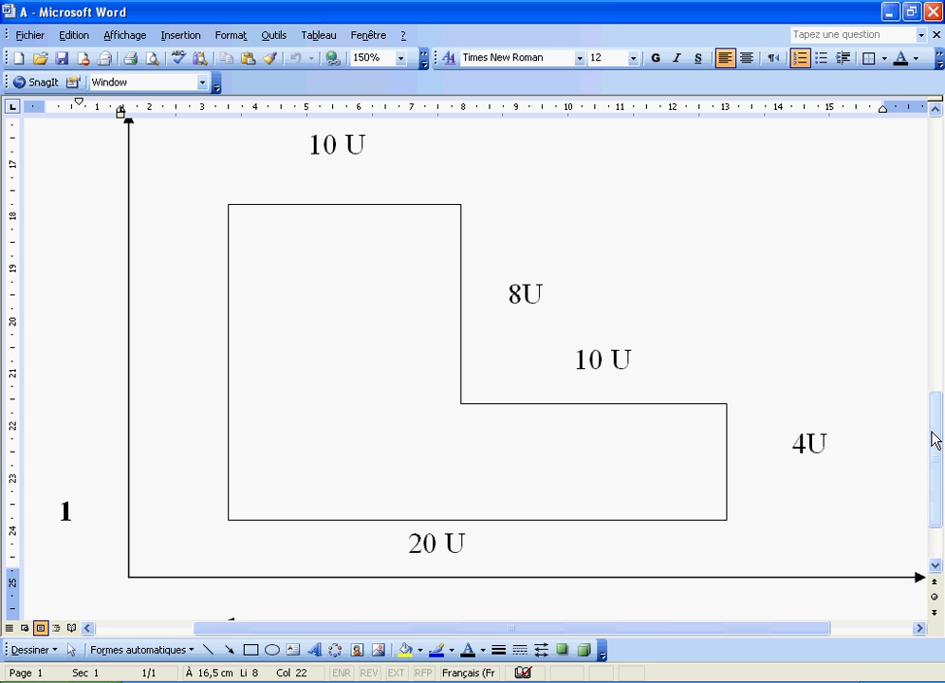
pyautogui.moveTo(935, 422)
pyautogui.mouseDown()
pyautogui.moveTo(939, 466)
pyautogui.moveTo(935, 376)
pyautogui.moveTo(935, 413)
pyautogui.mouseUp()
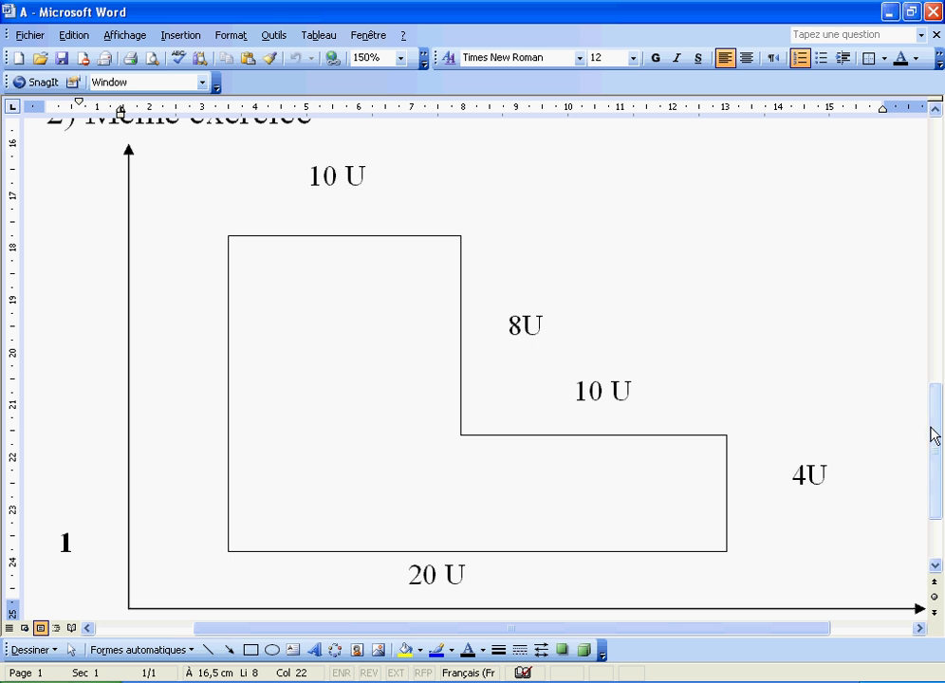
pyautogui.moveTo(935, 435); pyautogui.dragTo(930, 317)
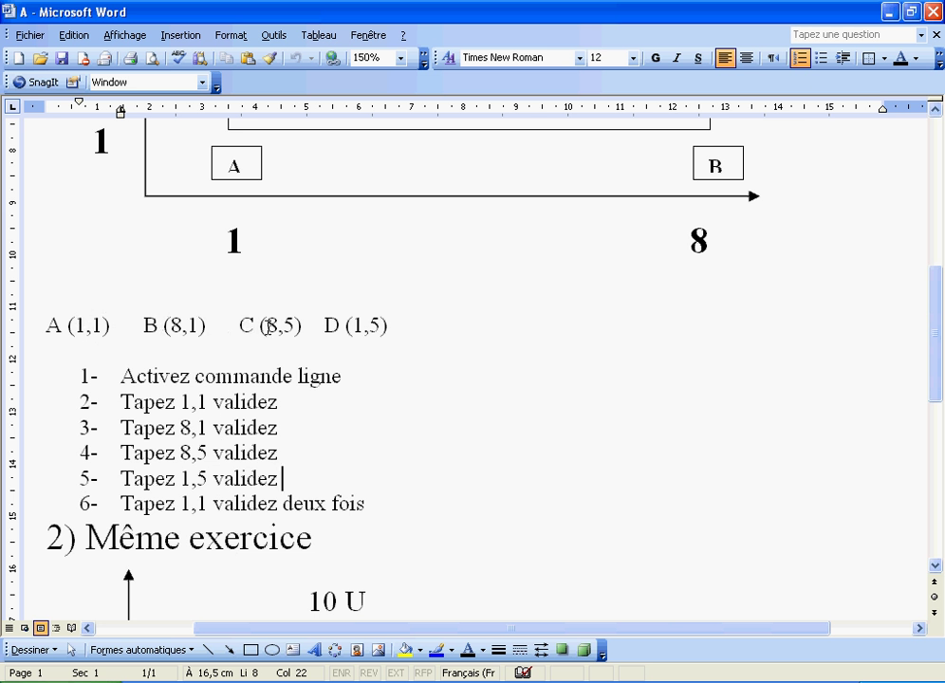
pyautogui.moveTo(941, 304); pyautogui.dragTo(937, 428)
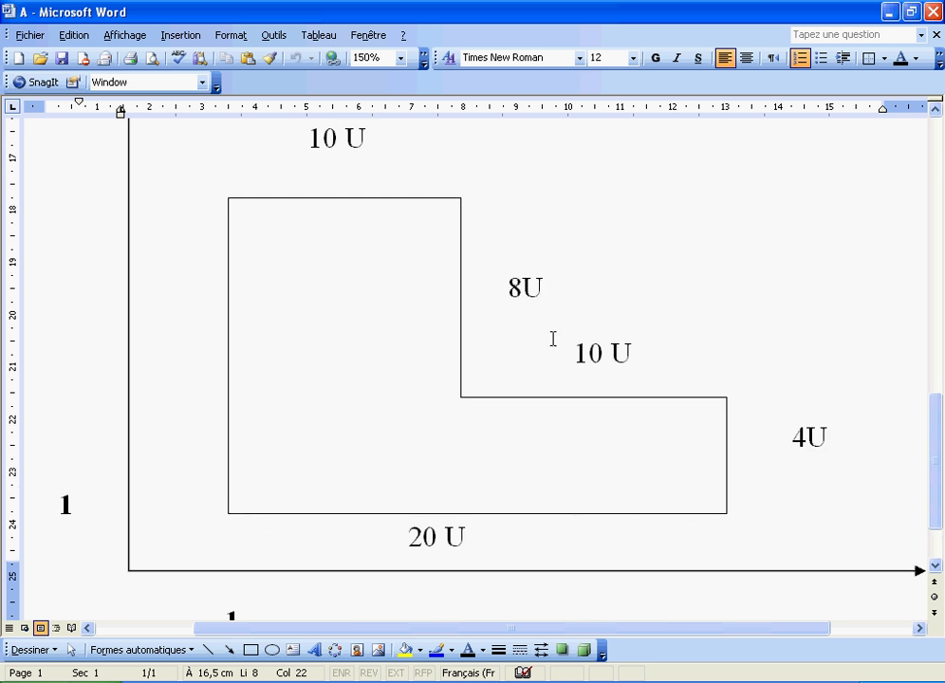
pyautogui.moveTo(934, 451)
pyautogui.mouseDown()
pyautogui.moveTo(936, 464)
pyautogui.moveTo(938, 443)
pyautogui.mouseUp()
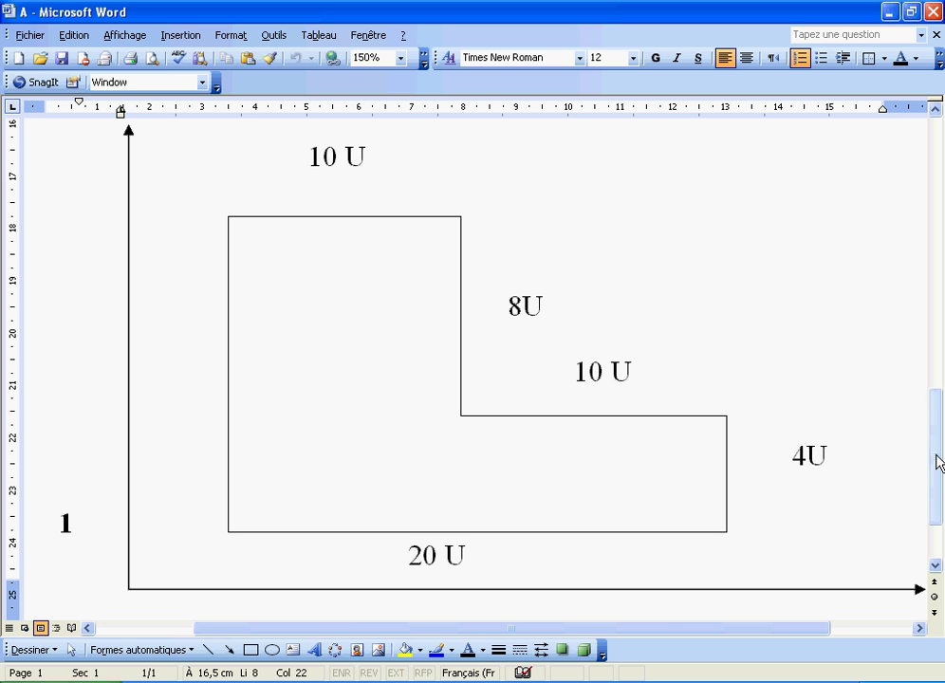
pyautogui.moveTo(939, 463); pyautogui.dragTo(939, 486)
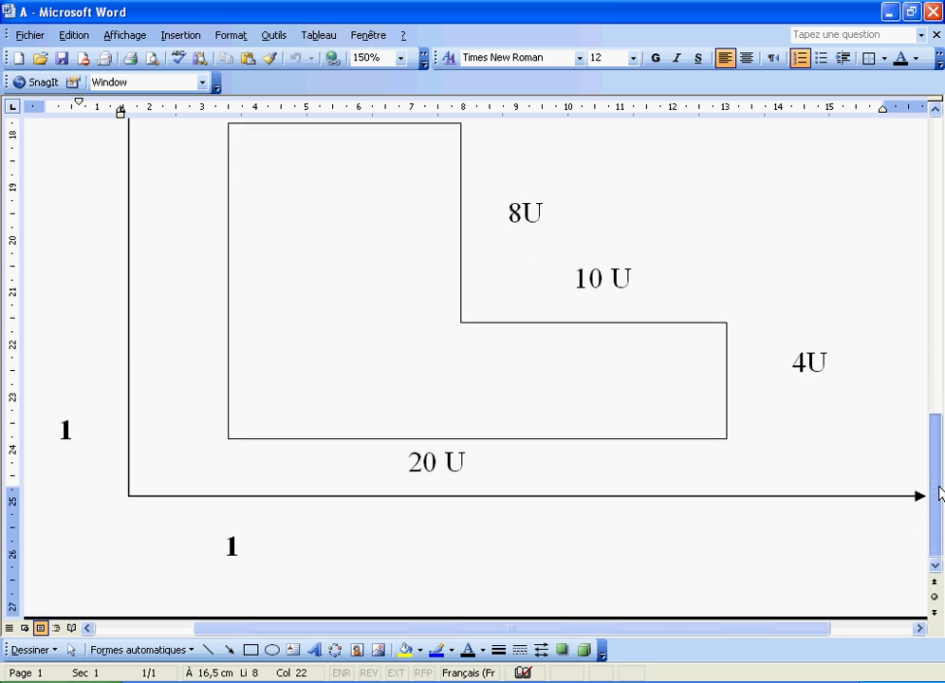